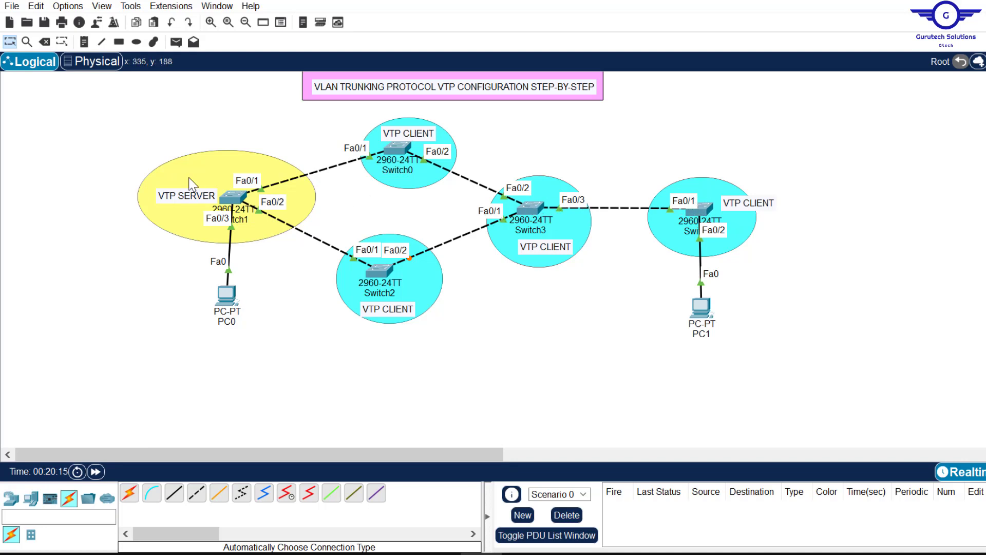
Step: Open Switch1's CLI and enter privileged and global configuration mode with en and conf t
{"action": "left_click", "coordinate": [236, 199]}
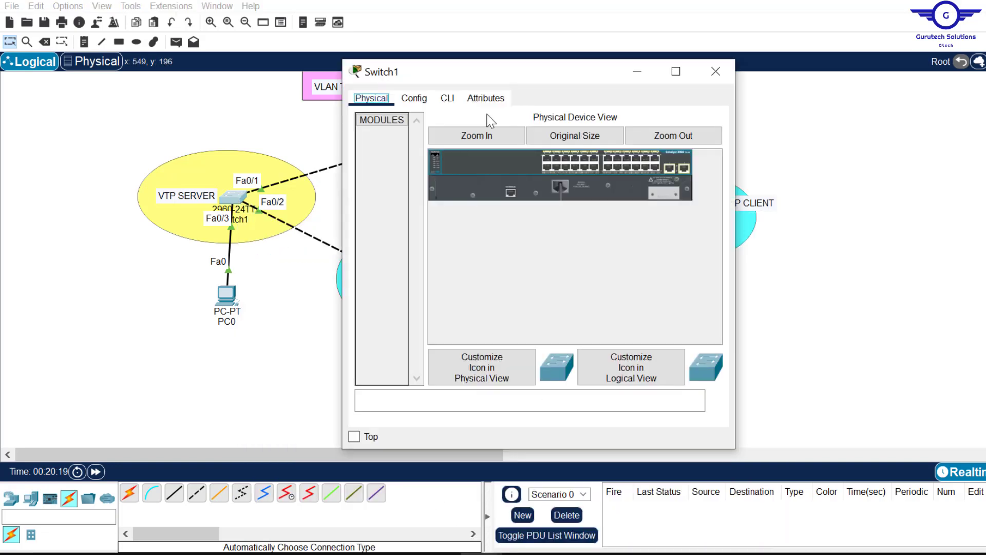
{"action": "left_click", "coordinate": [454, 103]}
{"action": "key", "text": "Return"}
{"action": "key", "text": "Return"}
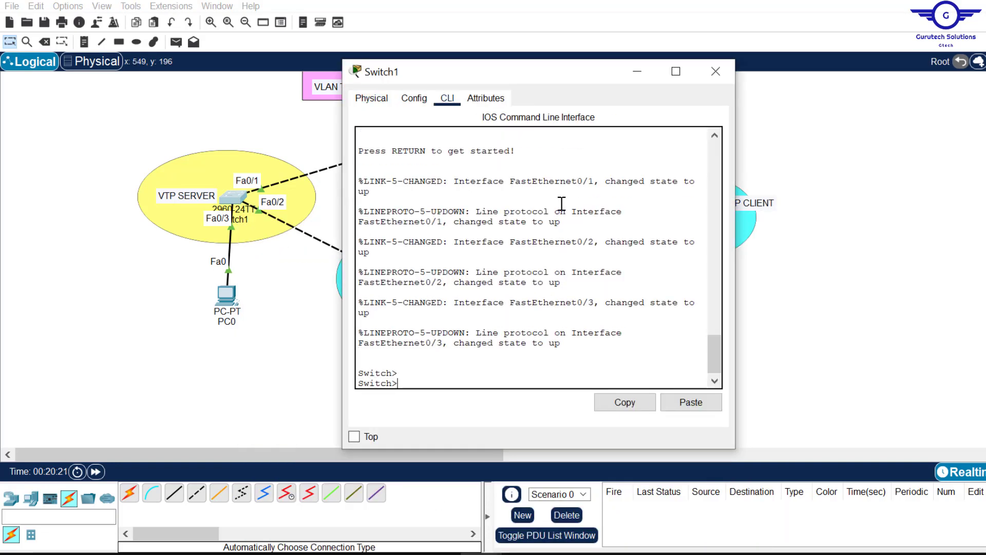
{"action": "type", "text": "EN"}
{"action": "key", "text": "Return"}
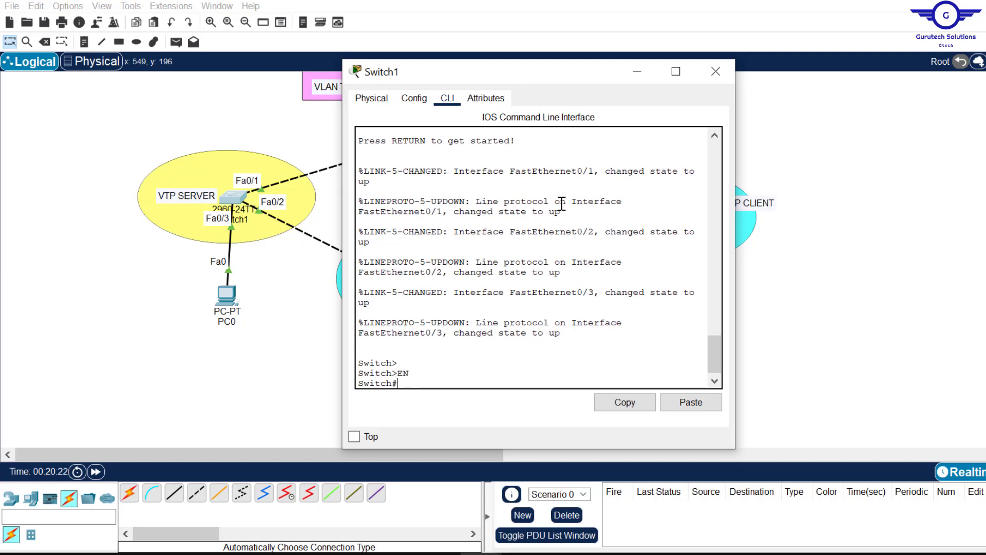
{"action": "key", "text": "Caps_Lock"}
{"action": "type", "text": "conf"}
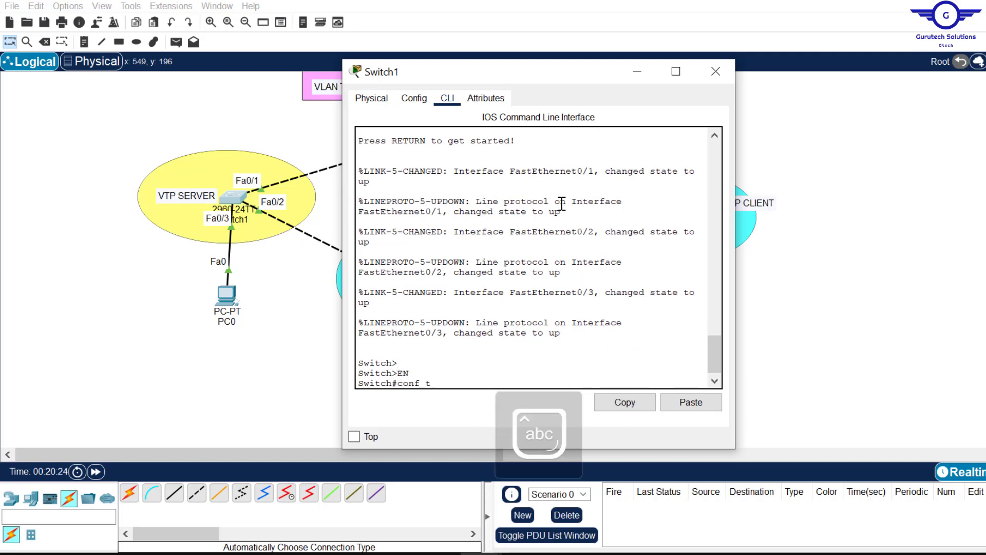
{"action": "type", "text": " t"}
{"action": "key", "text": "Return"}
{"action": "key", "text": "Return"}
{"action": "key", "text": "Return"}
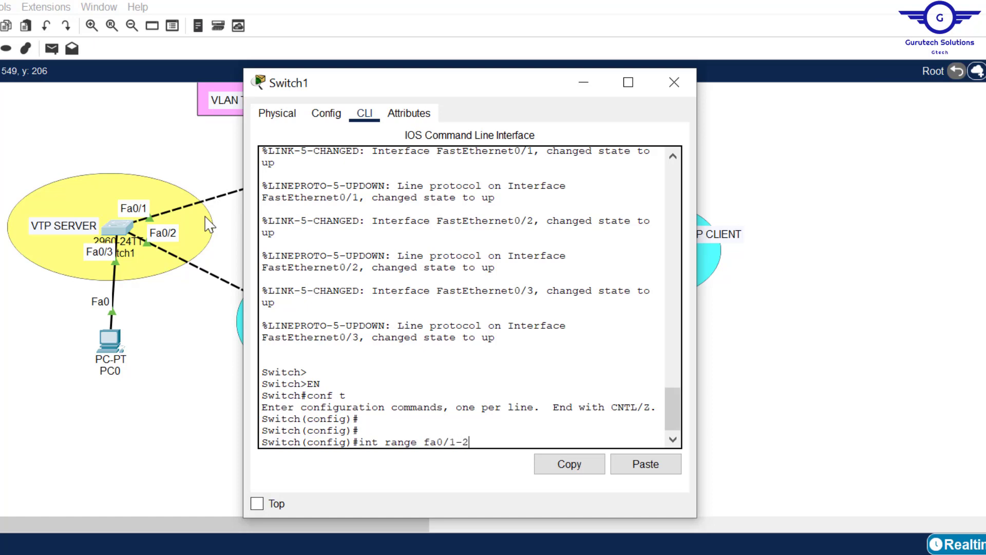
Step: Set Switch1's interface range Fa0/1–2 to switchport mode trunk, then exit to global config
{"action": "key", "text": "Return"}
{"action": "type", "text": "swi"}
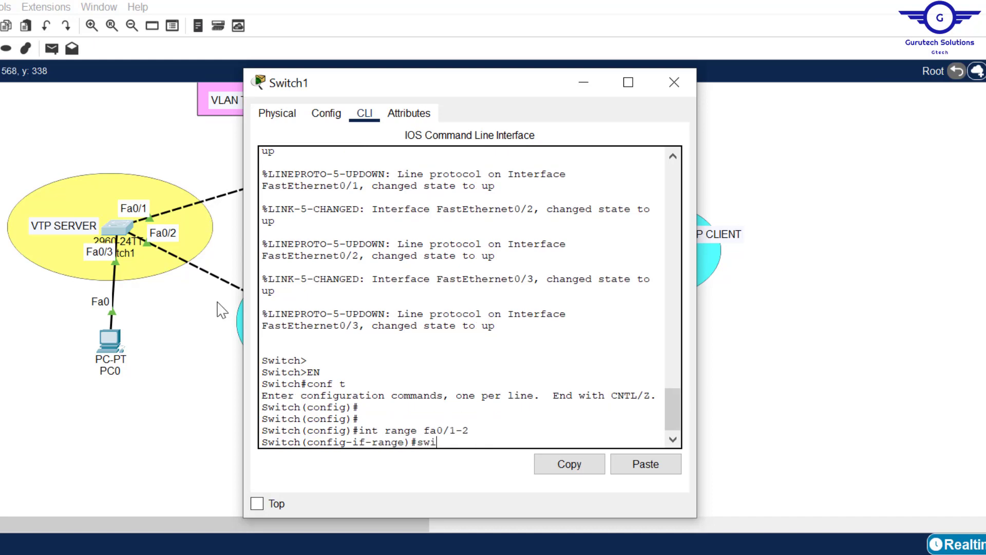
{"action": "type", "text": "t"}
{"action": "key", "text": "Tab"}
{"action": "type", "text": "m"}
{"action": "key", "text": "Tab"}
{"action": "type", "text": "t"}
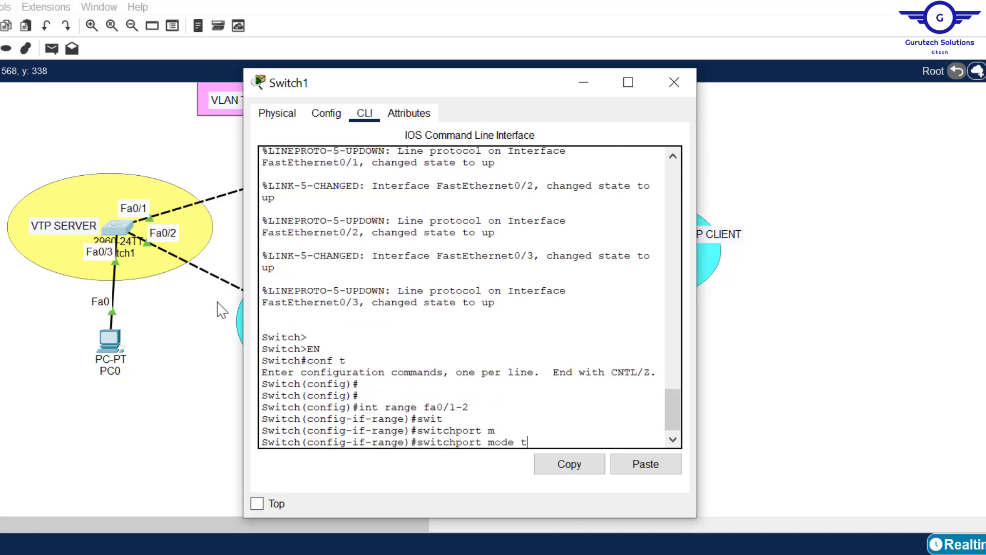
{"action": "type", "text": "r"}
{"action": "key", "text": "Tab"}
{"action": "key", "text": "Return"}
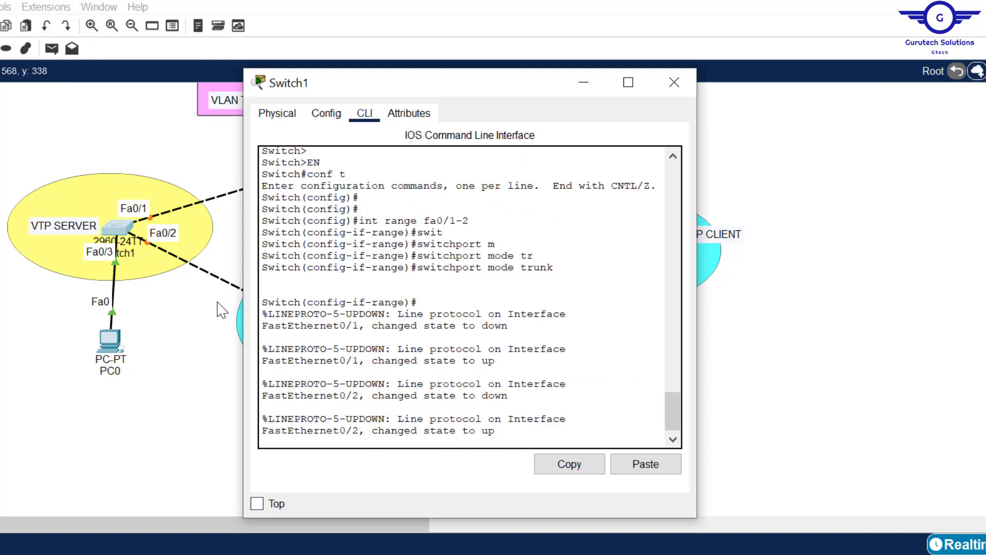
{"action": "key", "text": "Return"}
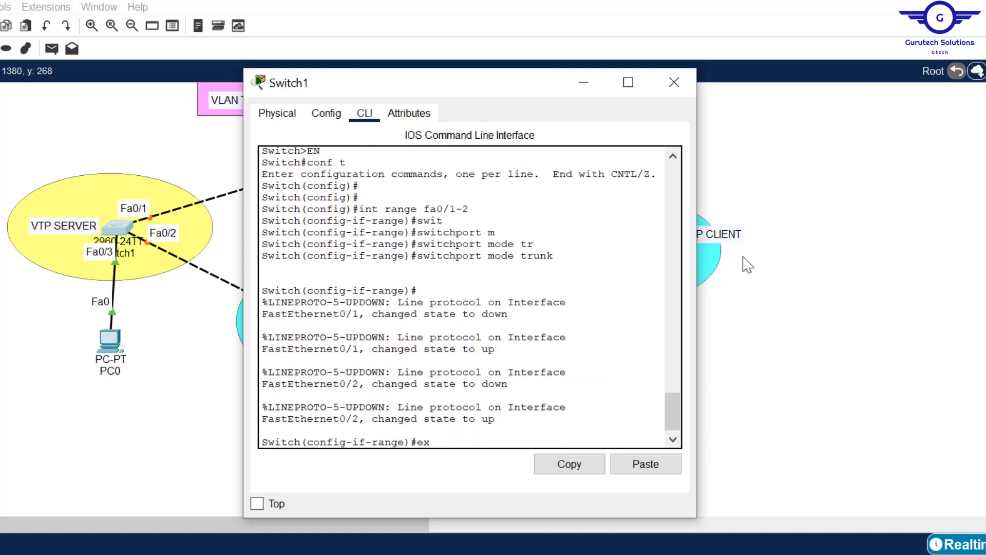
{"action": "type", "text": "ex"}
{"action": "key", "text": "Return"}
{"action": "key", "text": "Return"}
{"action": "key", "text": "Return"}
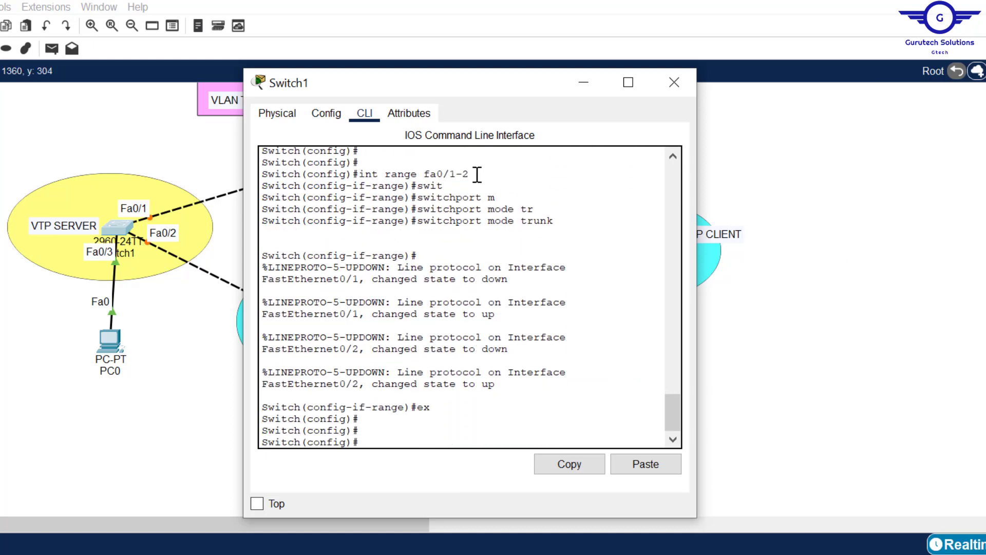
Step: Copy the interface range command from the console and close Switch1's window
{"action": "left_click_drag", "start_coordinate": [477, 175], "coordinate": [362, 176]}
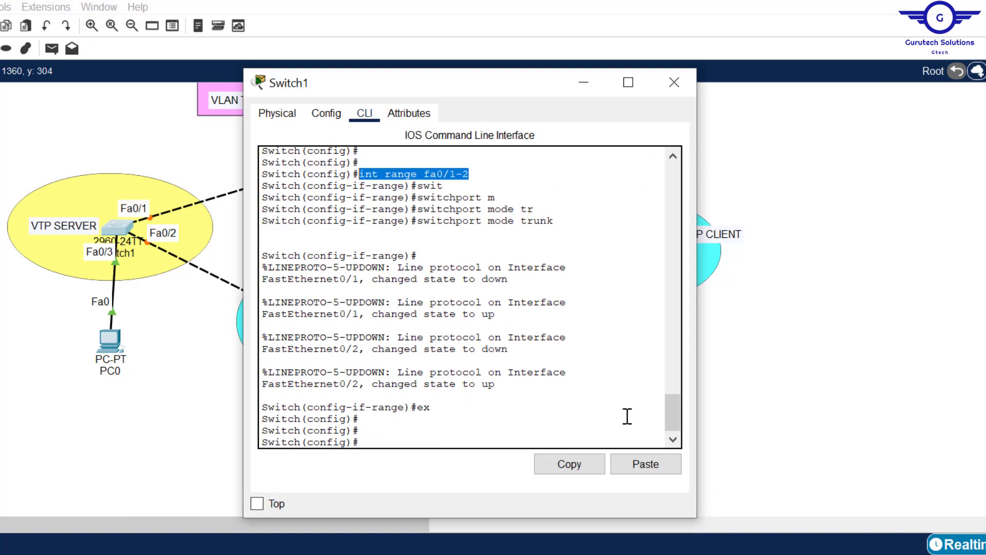
{"action": "left_click", "coordinate": [568, 464]}
{"action": "left_click", "coordinate": [569, 466]}
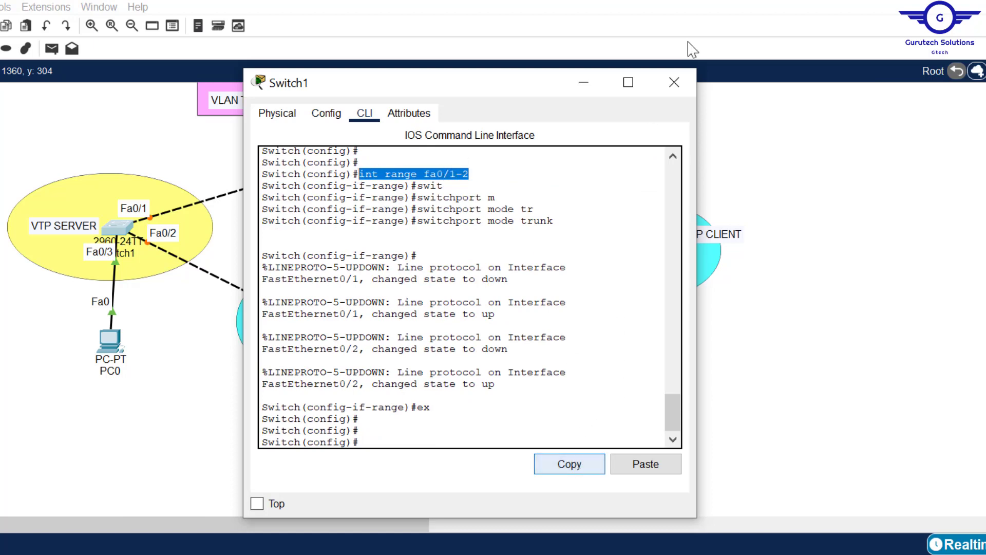
{"action": "left_click", "coordinate": [670, 87]}
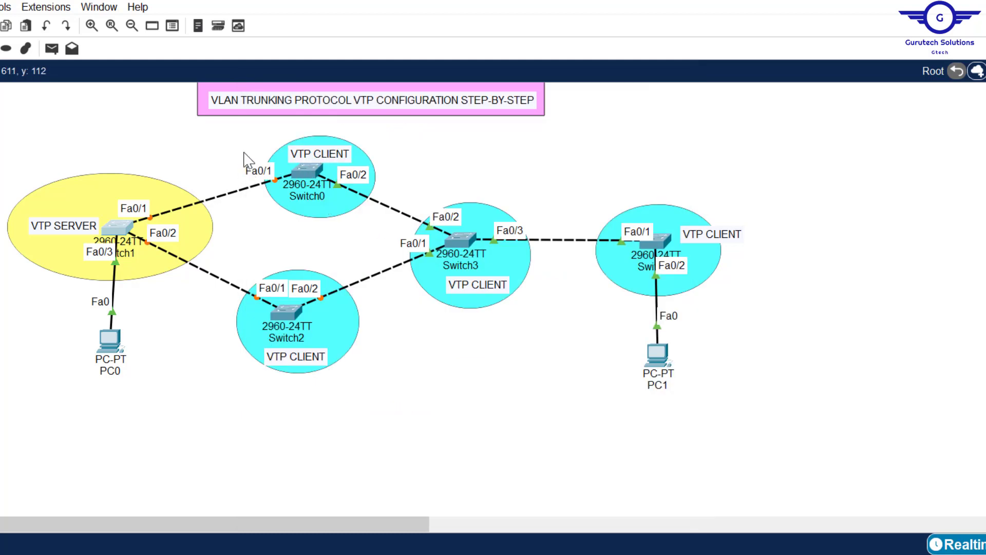
Step: On Switch0, enter global configuration mode and paste the copied trunk configuration
{"action": "left_click", "coordinate": [303, 174]}
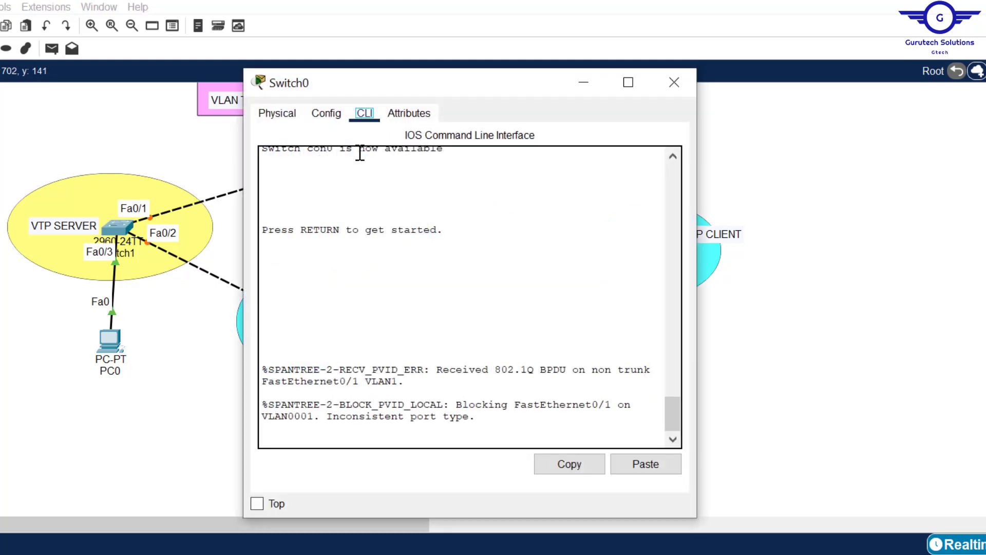
{"action": "key", "text": "Return"}
{"action": "type", "text": "en"}
{"action": "key", "text": "Return"}
{"action": "type", "text": "conf t"}
{"action": "key", "text": "Return"}
{"action": "key", "text": "Return"}
{"action": "key", "text": "Return"}
{"action": "left_click", "coordinate": [646, 463]}
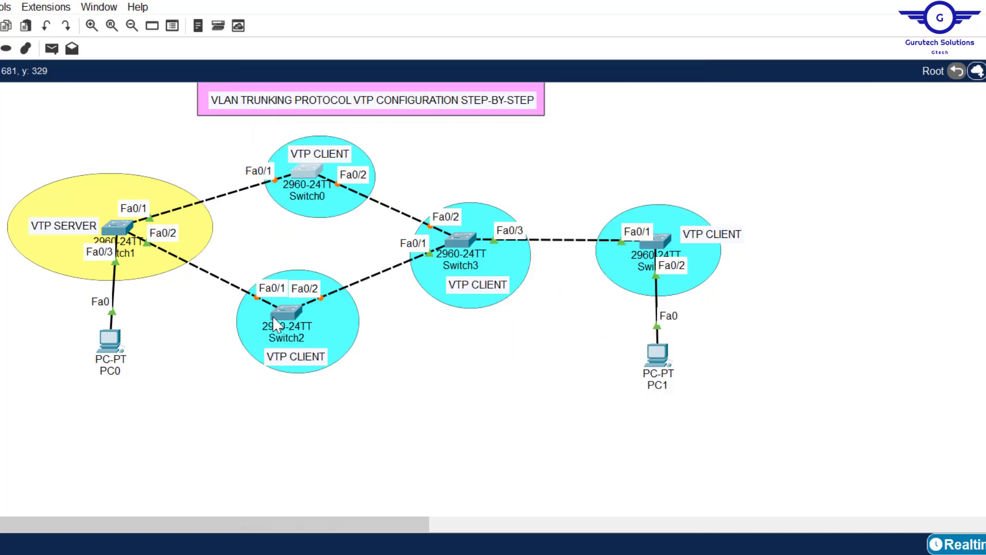
Step: On Switch2, enter global configuration mode and paste the trunk configuration
{"action": "left_click", "coordinate": [274, 321]}
{"action": "key", "text": "Return"}
{"action": "key", "text": "Return"}
{"action": "key", "text": "Return"}
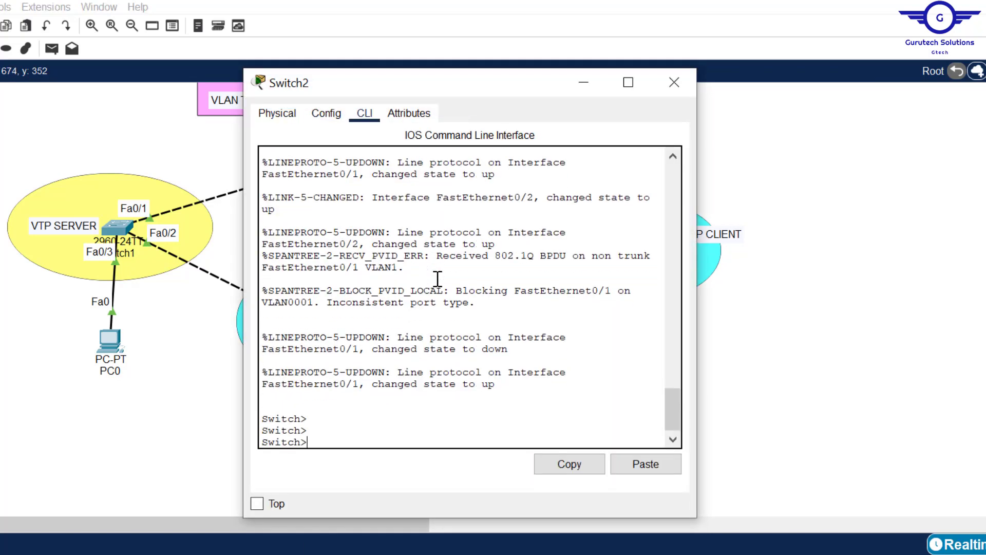
{"action": "type", "text": "en"}
{"action": "key", "text": "Return"}
{"action": "type", "text": "conf t"}
{"action": "key", "text": "Return"}
{"action": "key", "text": "Return"}
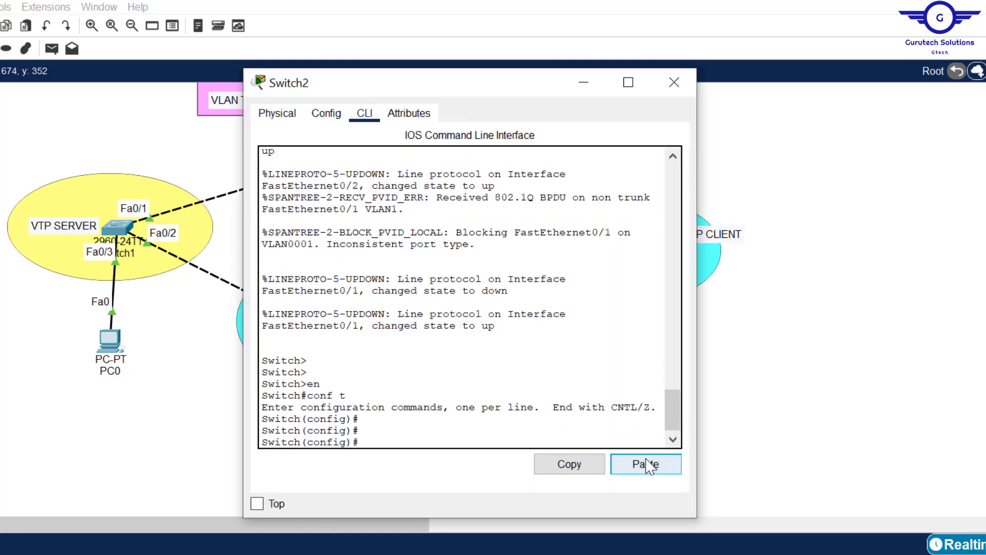
{"action": "left_click", "coordinate": [646, 463]}
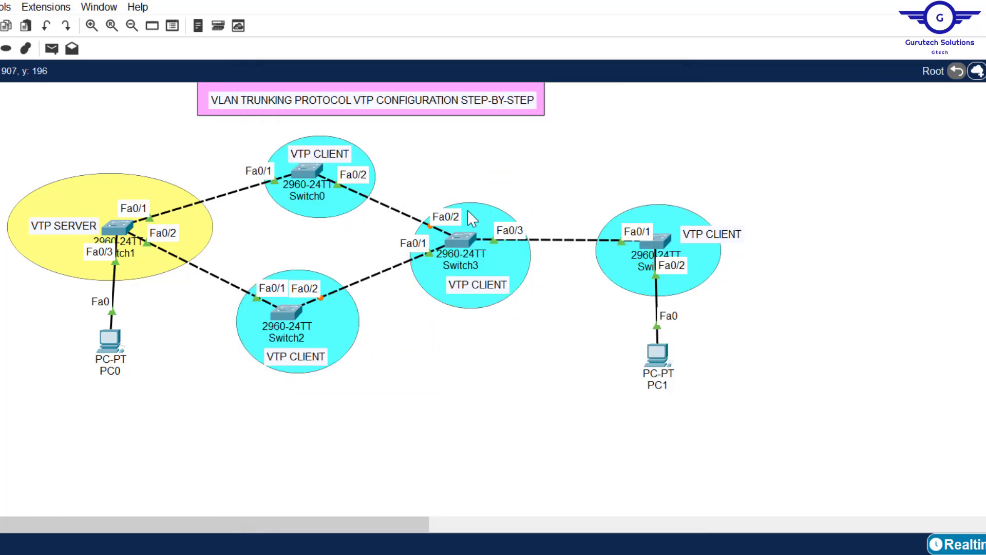
Step: On Switch3, paste the interface range command and apply switchport mode trunk
{"action": "left_click", "coordinate": [462, 240]}
{"action": "left_click", "coordinate": [367, 116]}
{"action": "key", "text": "Return"}
{"action": "key", "text": "Return"}
{"action": "key", "text": "Return"}
{"action": "type", "text": "en"}
{"action": "key", "text": "Return"}
{"action": "type", "text": "conf t"}
{"action": "key", "text": "Return"}
{"action": "key", "text": "Return"}
{"action": "key", "text": "Return"}
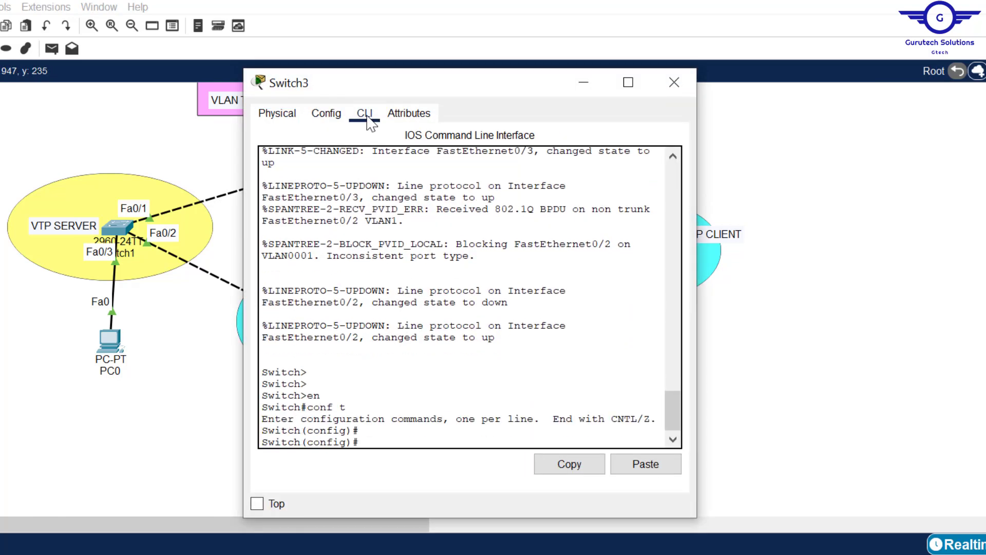
{"action": "left_click", "coordinate": [647, 468]}
{"action": "key", "text": "Return"}
{"action": "type", "text": "switchport mode trunk"}
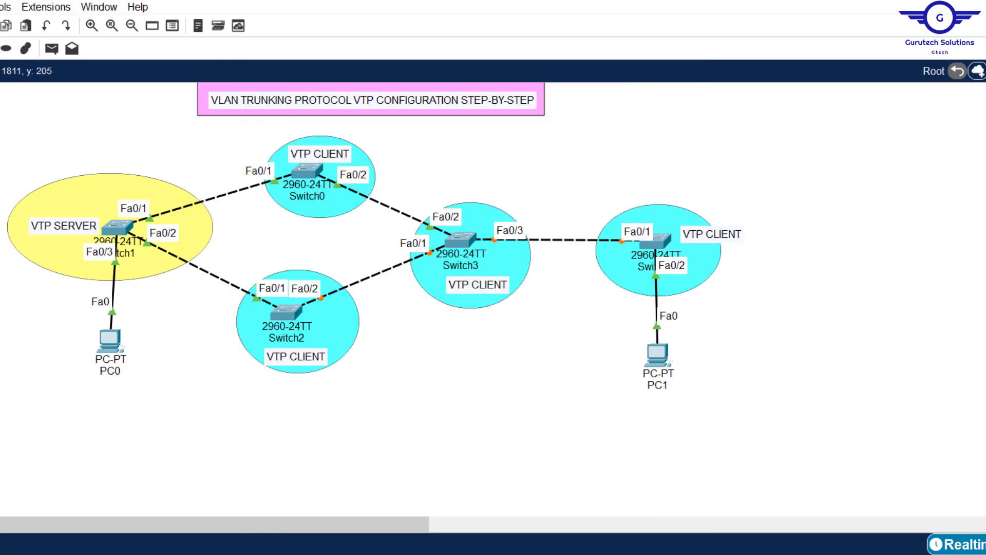
Step: On Switch4, select interface fa0/1 and set it to switchport mode trunk
{"action": "left_click", "coordinate": [655, 240]}
{"action": "left_click", "coordinate": [365, 114]}
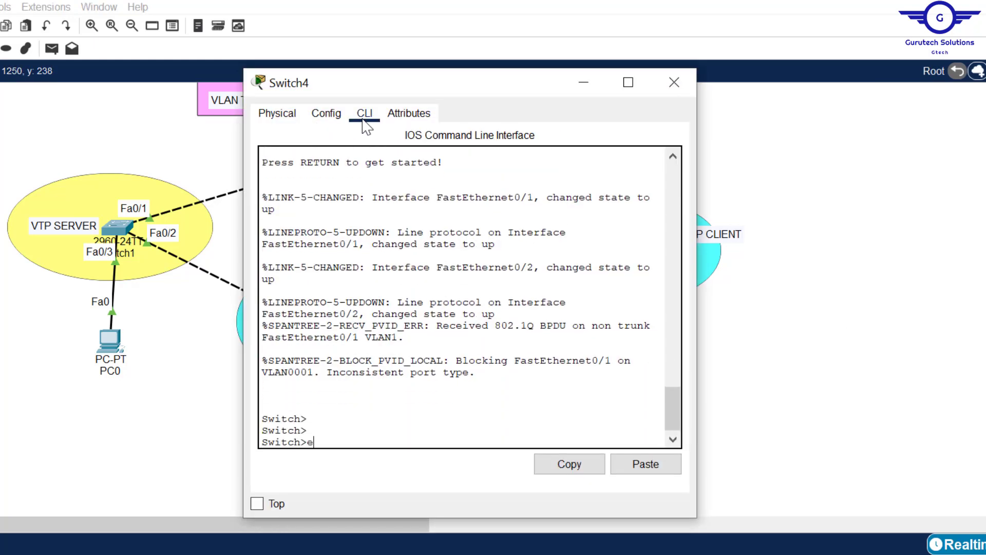
{"action": "type", "text": "en"}
{"action": "key", "text": "Return"}
{"action": "key", "text": "Return"}
{"action": "type", "text": "con ft"}
{"action": "key", "text": "Return"}
{"action": "type", "text": "conf t"}
{"action": "key", "text": "Return"}
{"action": "key", "text": "Return"}
{"action": "key", "text": "Return"}
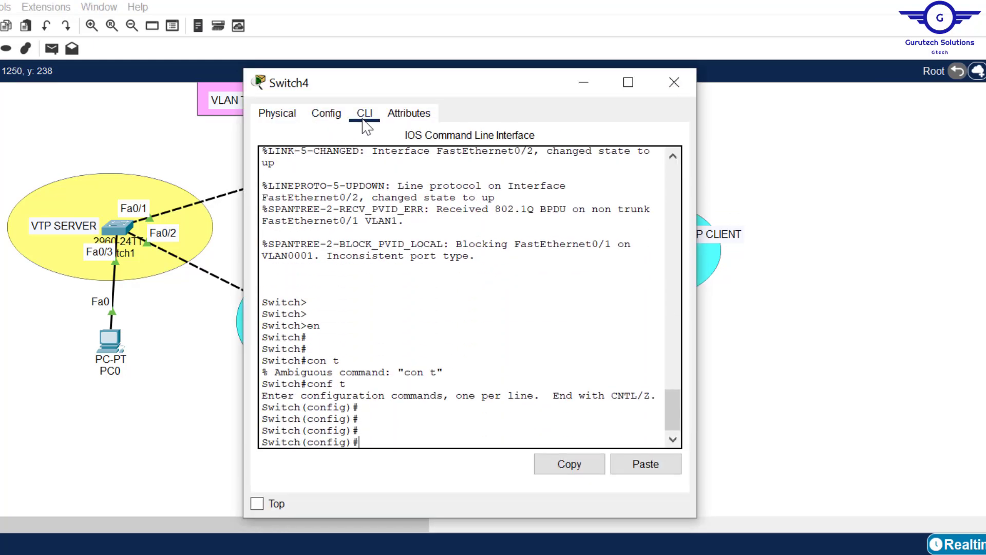
{"action": "type", "text": "int range fa0/1"}
{"action": "key", "text": "BackSpace"}
{"action": "key", "text": "BackSpace"}
{"action": "key", "text": "BackSpace"}
{"action": "key", "text": "BackSpace"}
{"action": "key", "text": "BackSpace"}
{"action": "key", "text": "BackSpace"}
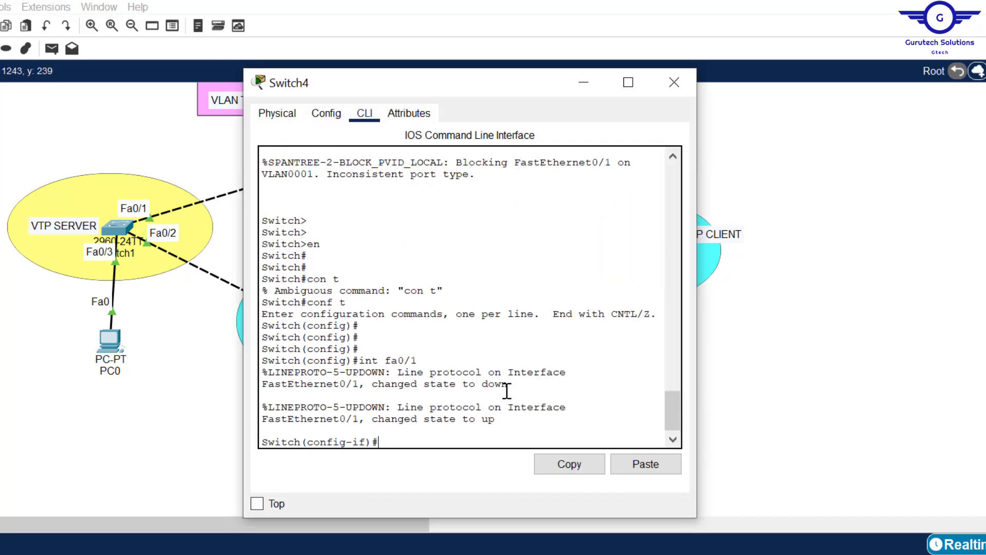
{"action": "type", "text": "int fa0/1"}
{"action": "key", "text": "Return"}
{"action": "key", "text": "Return"}
{"action": "type", "text": "switchport mode trunk"}
{"action": "key", "text": "Return"}
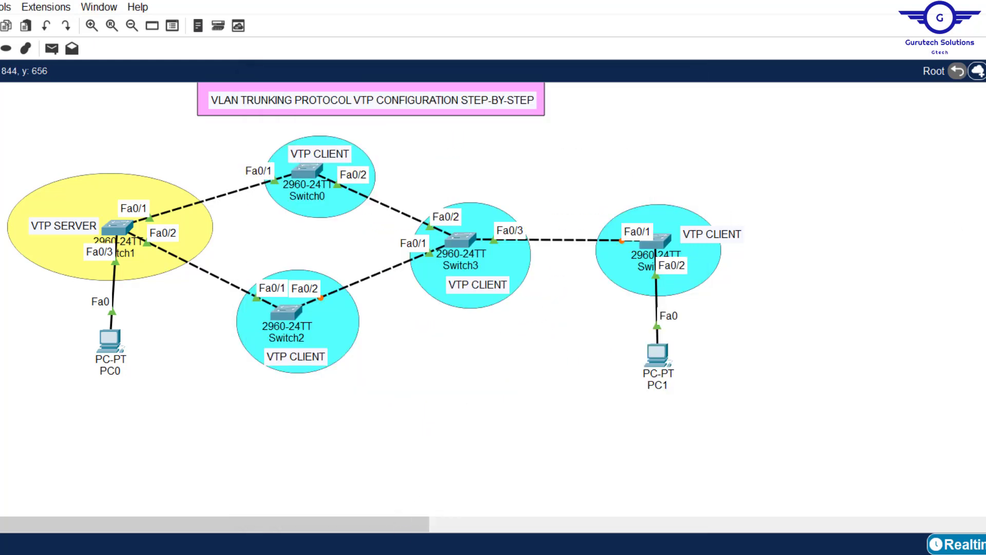
Step: Bring the VTP steps notes up to show all eight steps and highlight step 3's VTP client text
{"action": "left_click", "coordinate": [359, 554]}
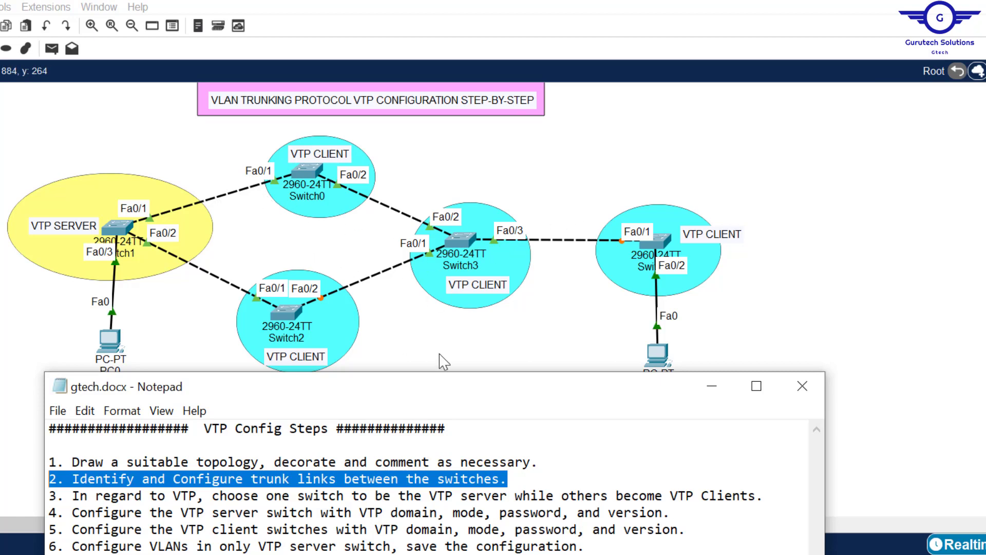
{"action": "left_click_drag", "start_coordinate": [444, 396], "coordinate": [447, 333]}
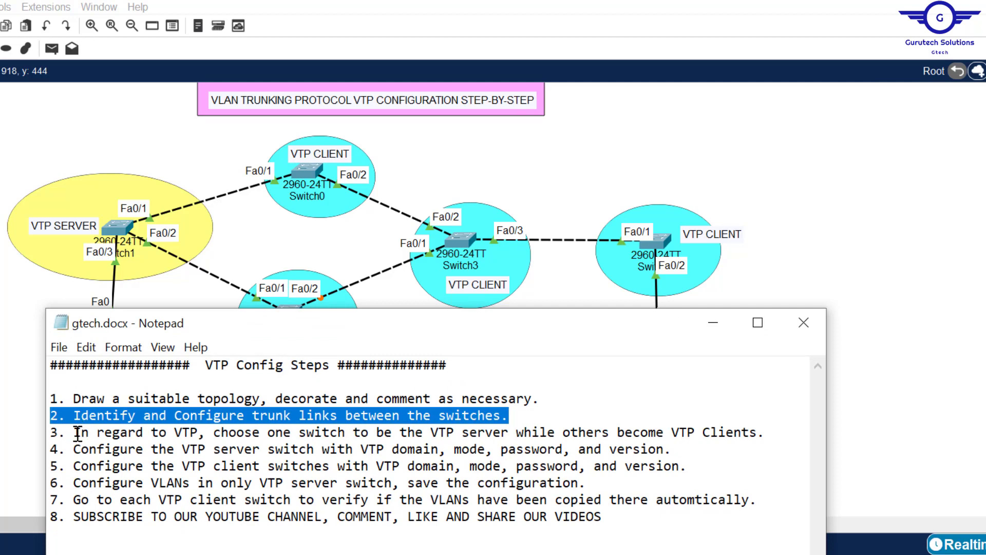
{"action": "left_click_drag", "start_coordinate": [77, 434], "coordinate": [199, 434]}
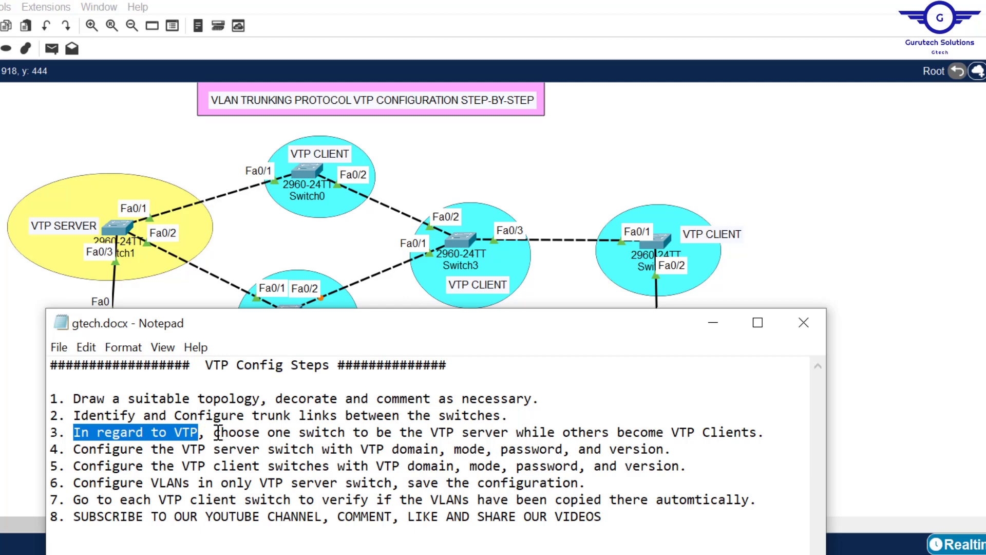
{"action": "left_click_drag", "start_coordinate": [218, 433], "coordinate": [778, 433]}
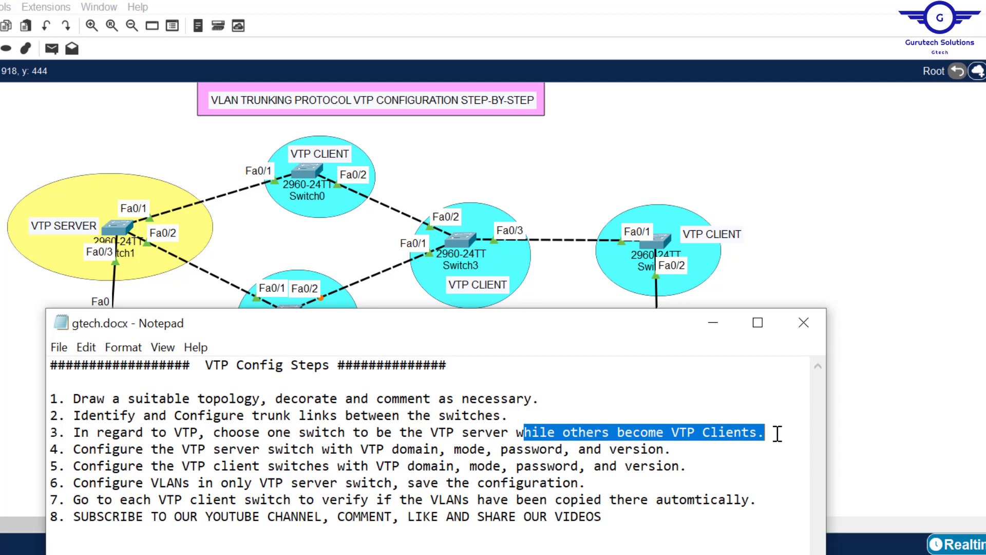
{"action": "left_click", "coordinate": [783, 163]}
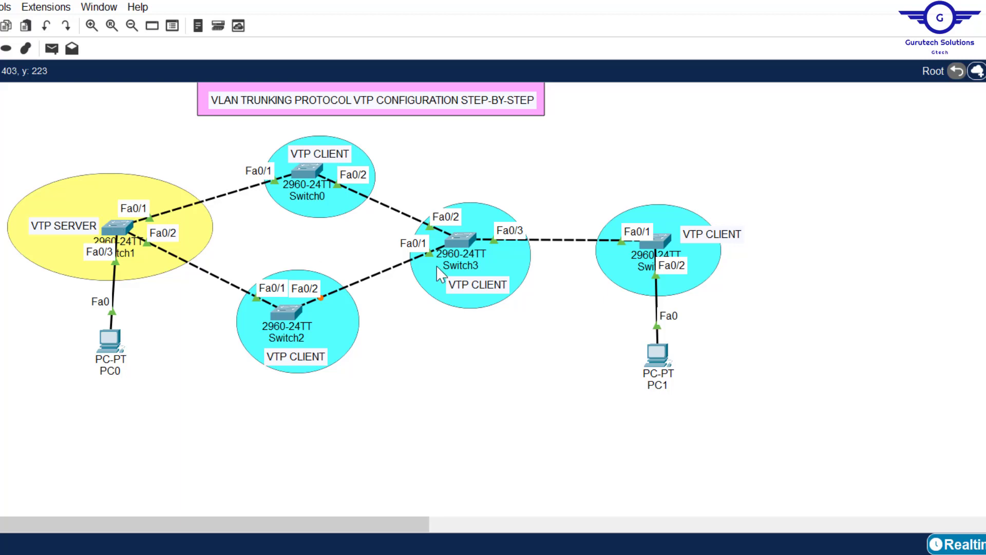
Step: Highlight all of step 3, then step 4 on configuring the VTP server, and return to the canvas
{"action": "key", "text": "alt+Tab"}
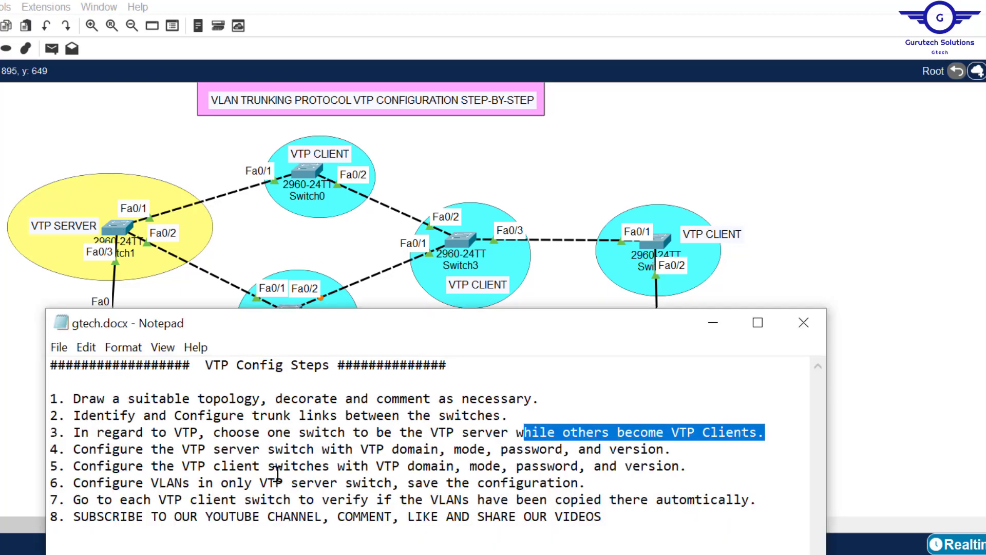
{"action": "left_click_drag", "start_coordinate": [67, 432], "coordinate": [802, 431]}
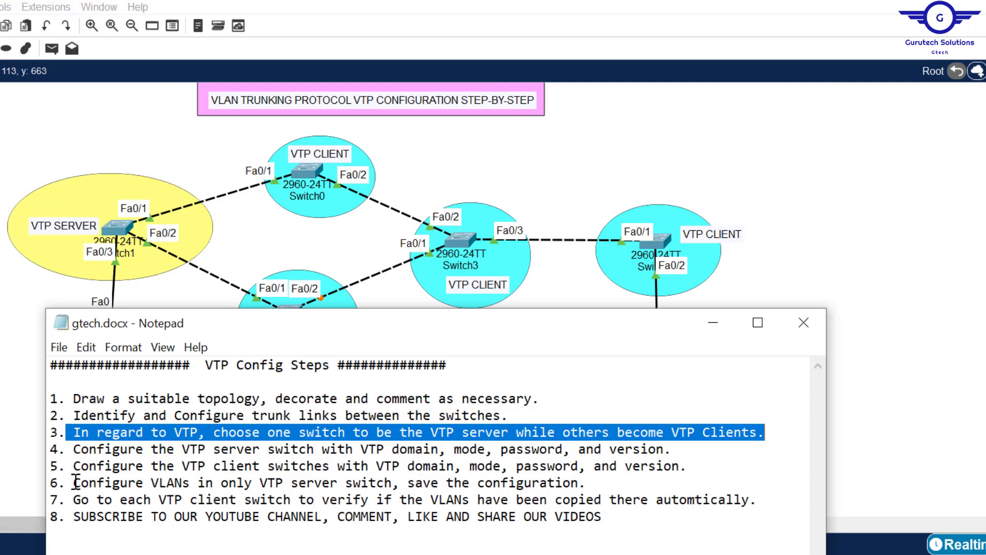
{"action": "left_click", "coordinate": [75, 442]}
{"action": "left_click_drag", "start_coordinate": [75, 443], "coordinate": [705, 453]}
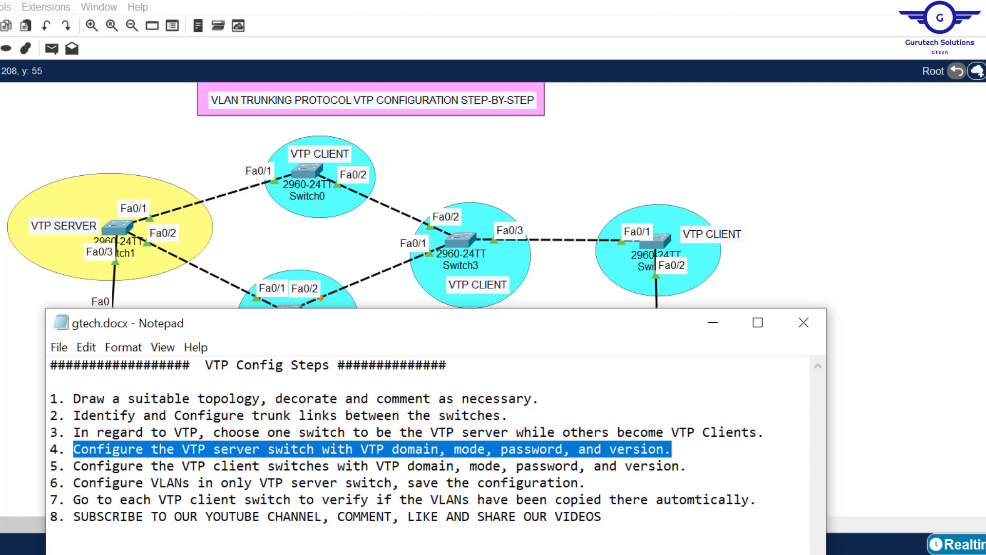
{"action": "left_click", "coordinate": [14, 121]}
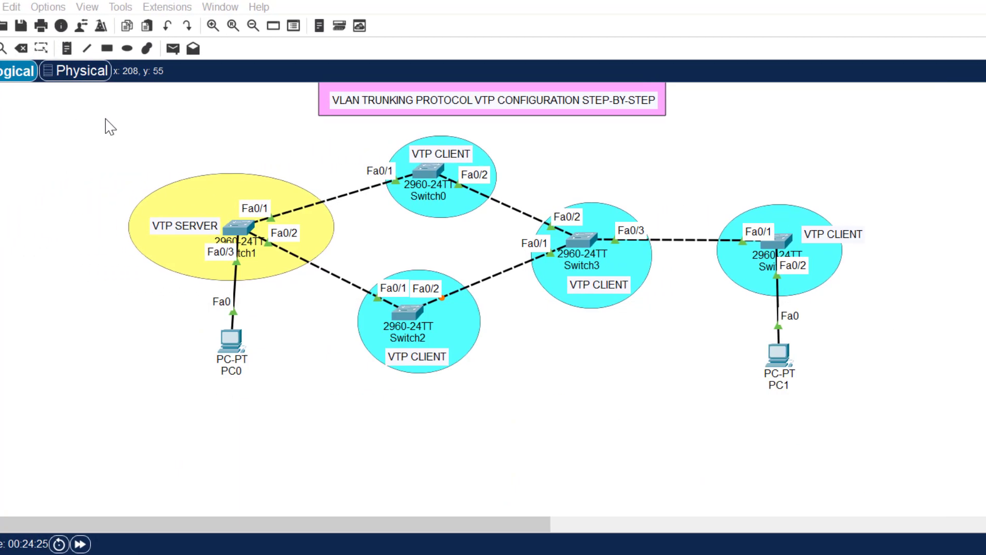
Step: Place a canvas note reading '1. VTP mode' just left of the VTP SERVER ellipse
{"action": "left_click", "coordinate": [74, 49]}
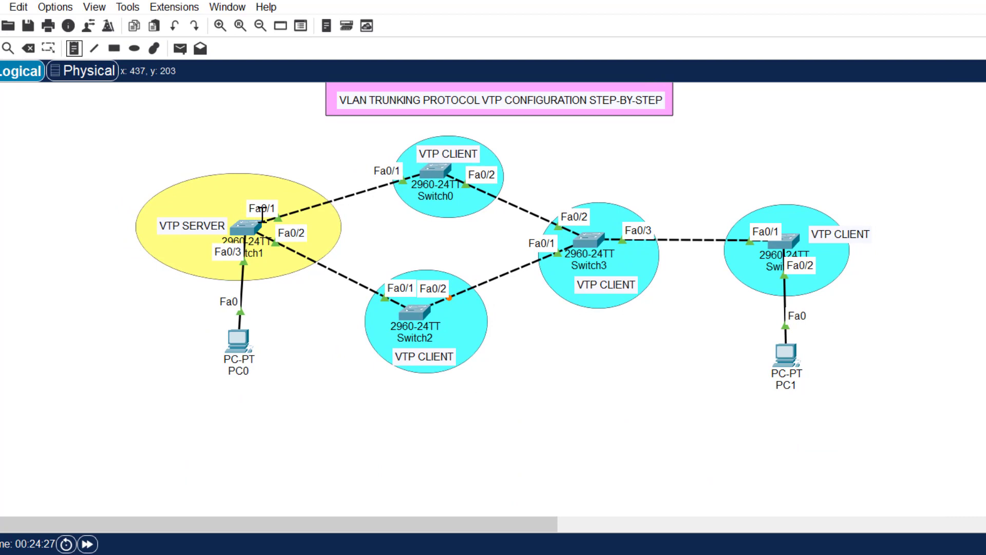
{"action": "left_click", "coordinate": [83, 276]}
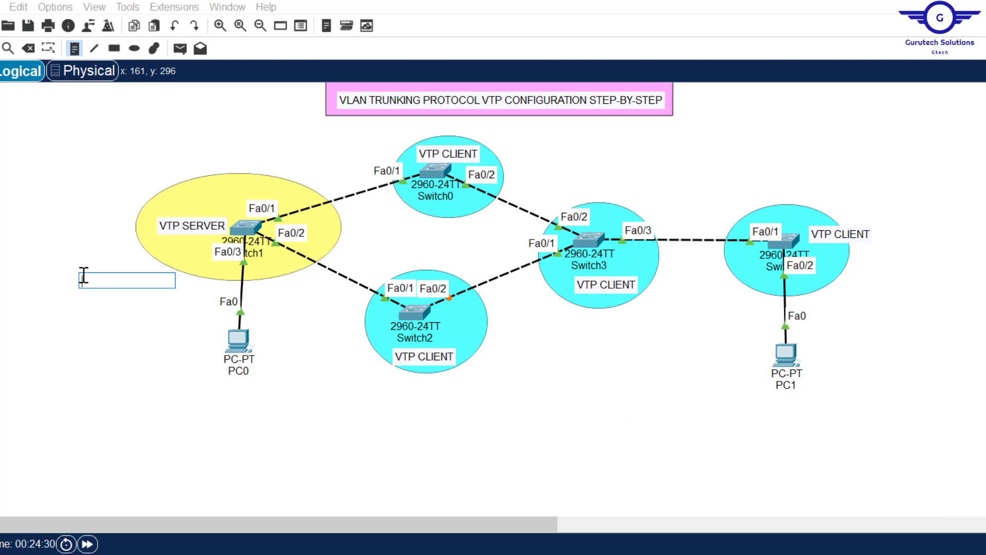
{"action": "type", "text": "1. VT"}
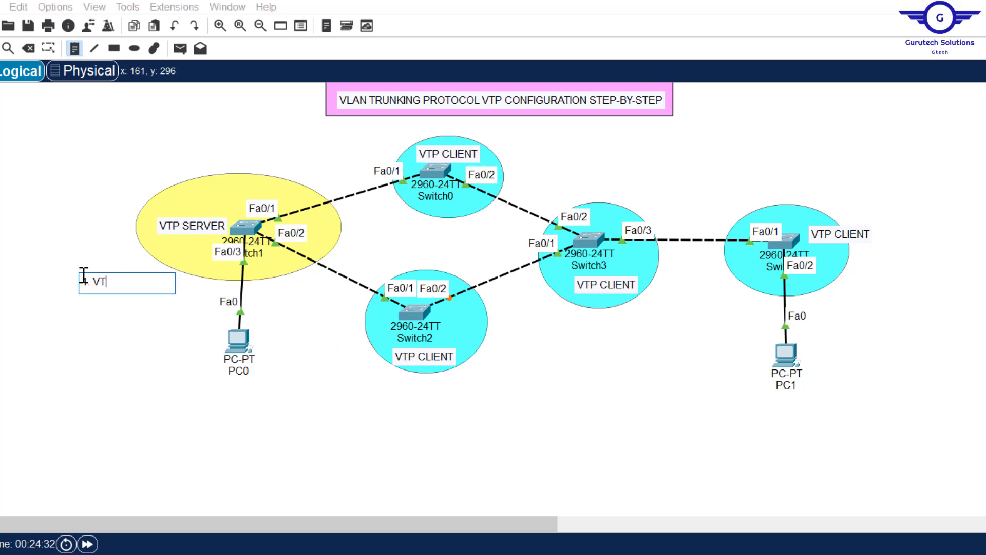
{"action": "type", "text": "P mode"}
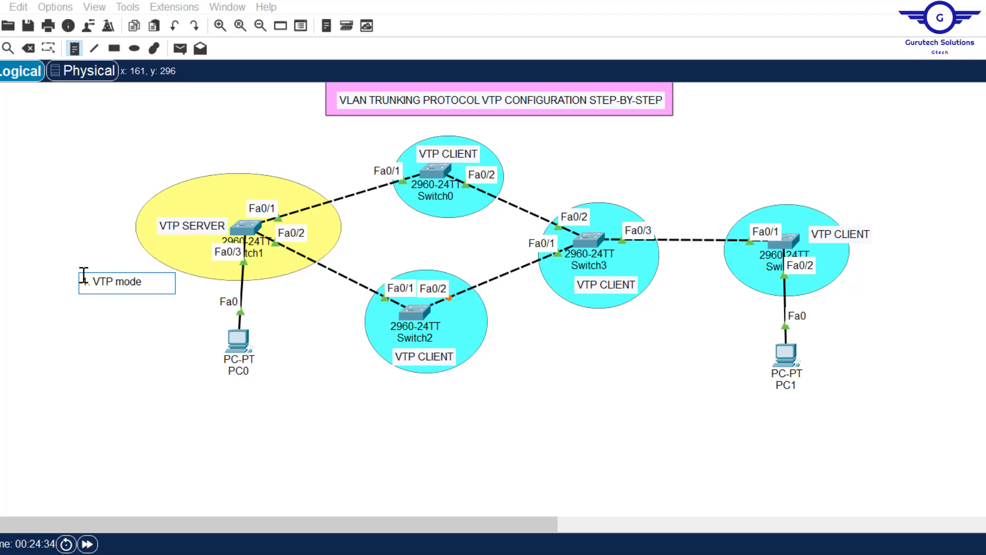
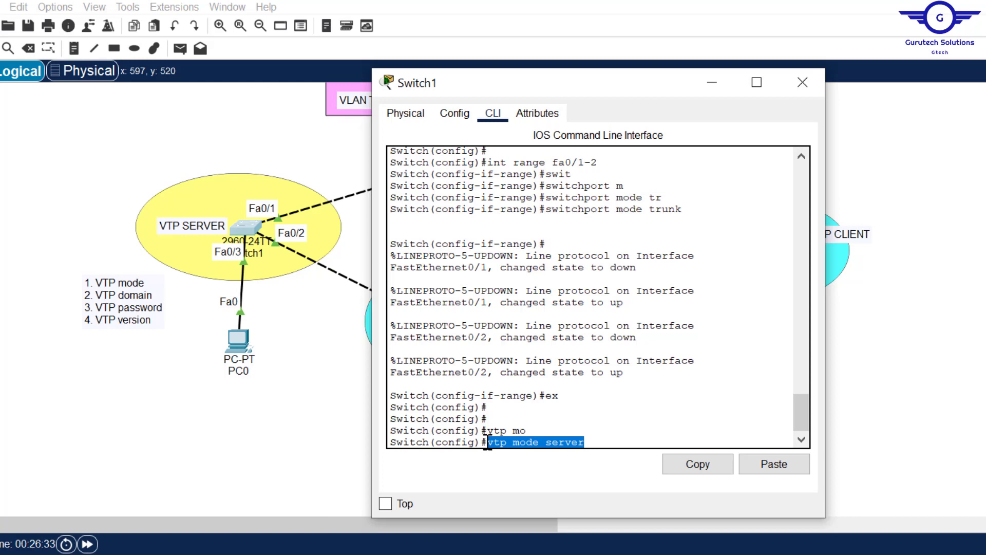
Step: Make Switch1 a VTP server in domain cisco.com and set its VTP password
{"action": "key", "text": "Return"}
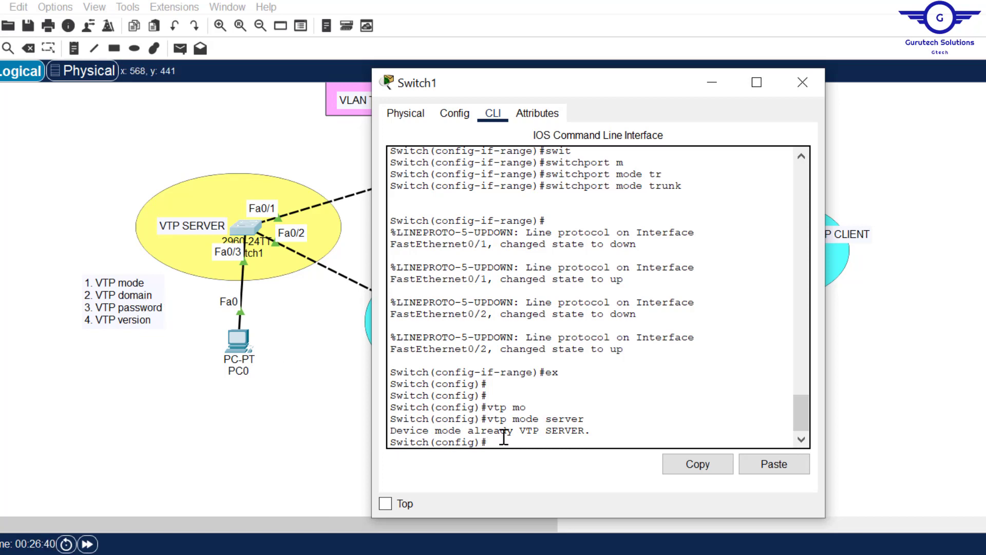
{"action": "type", "text": "p domain cisco.com"}
{"action": "key", "text": "Return"}
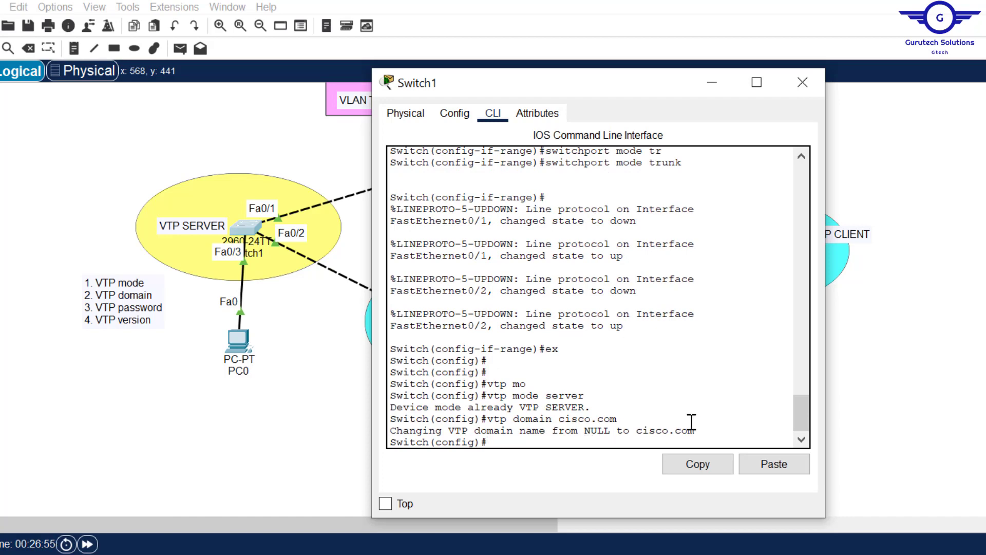
{"action": "type", "text": "vtp pass"}
{"action": "key", "text": "Tab"}
{"action": "type", "text": "1"}
{"action": "type", "text": "isco"}
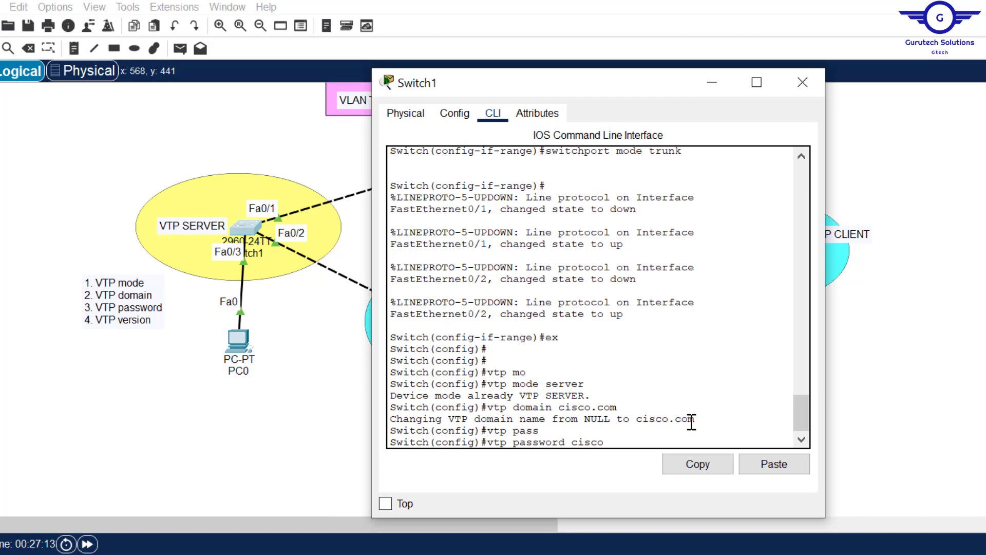
{"action": "key", "text": "Return"}
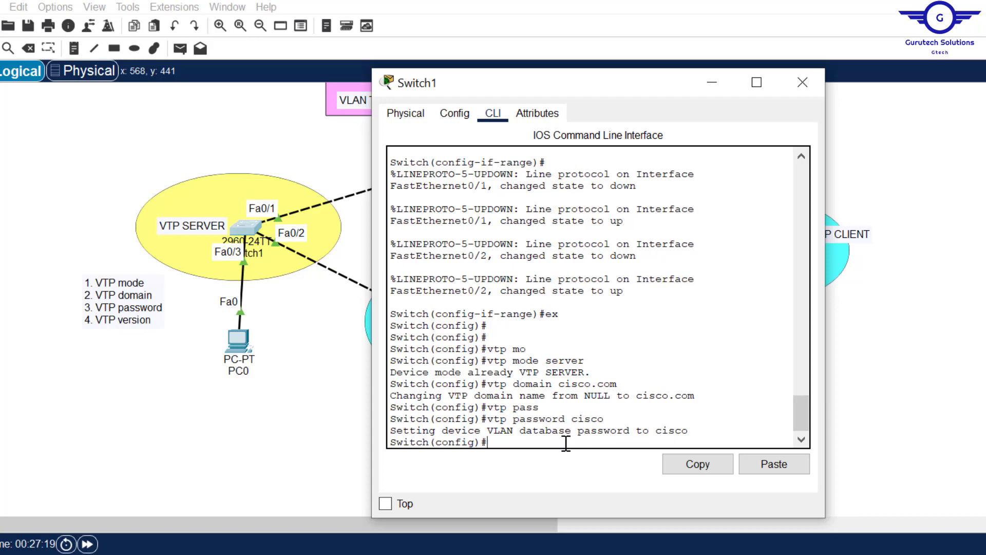
Step: Set Switch1 to VTP version 2, exit configuration mode and save with wr
{"action": "type", "text": "tp ver"}
{"action": "key", "text": "Tab"}
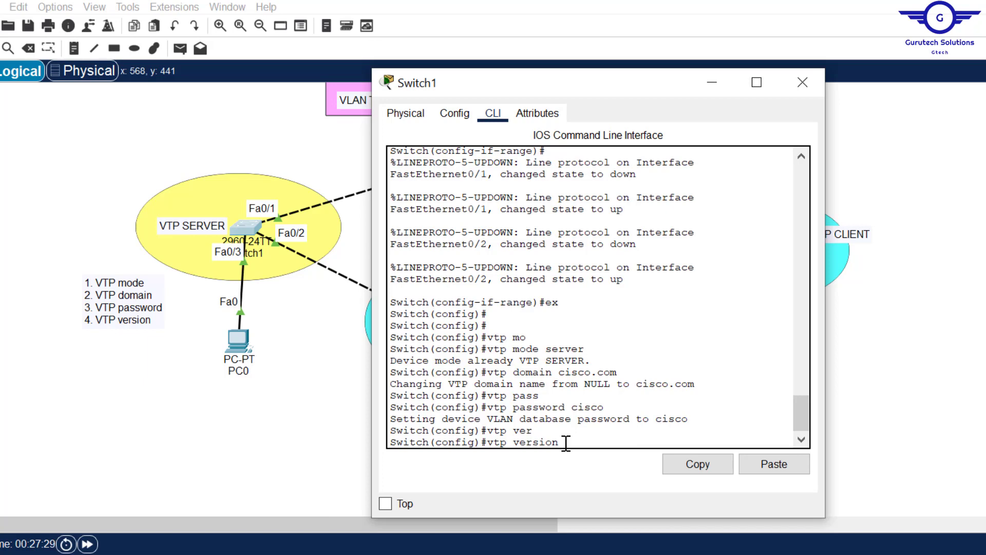
{"action": "type", "text": "?"}
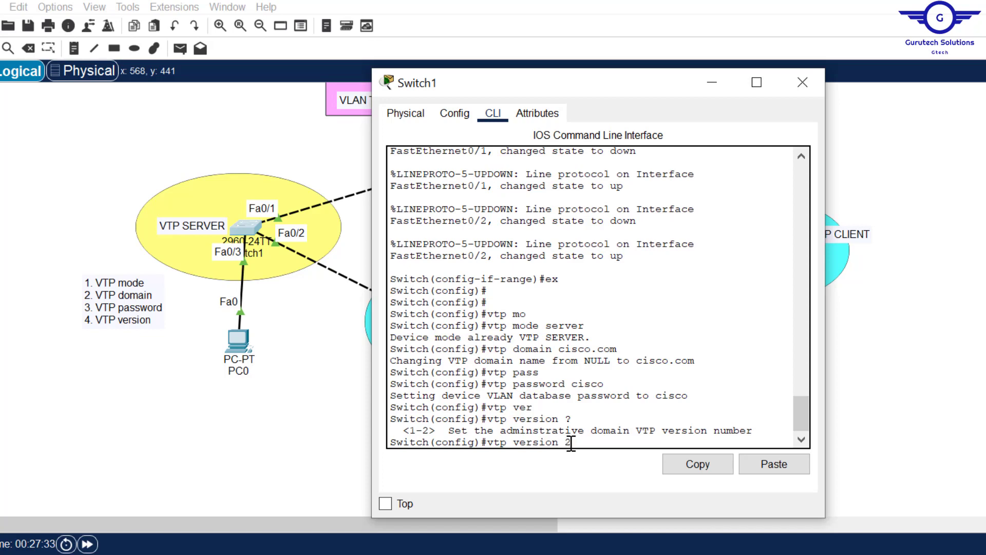
{"action": "key", "text": "Return"}
{"action": "type", "text": "ex"}
{"action": "key", "text": "Return"}
{"action": "key", "text": "Return"}
{"action": "key", "text": "Return"}
{"action": "key", "text": "Return"}
{"action": "type", "text": "wr"}
{"action": "key", "text": "Return"}
{"action": "key", "text": "Return"}
{"action": "key", "text": "Return"}
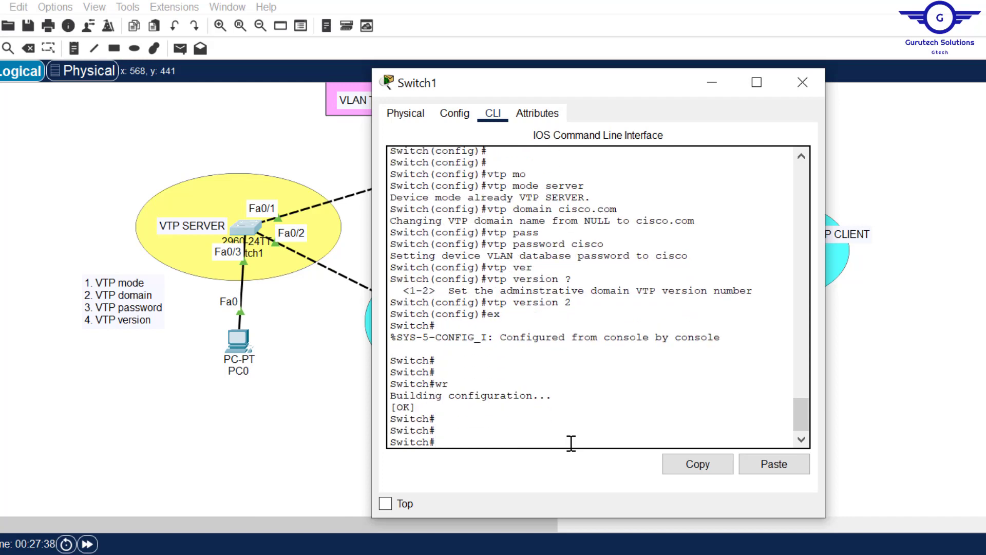
Step: Close Switch1's window and highlight step 5, configuring client switches, in the notes
{"action": "left_click", "coordinate": [804, 86]}
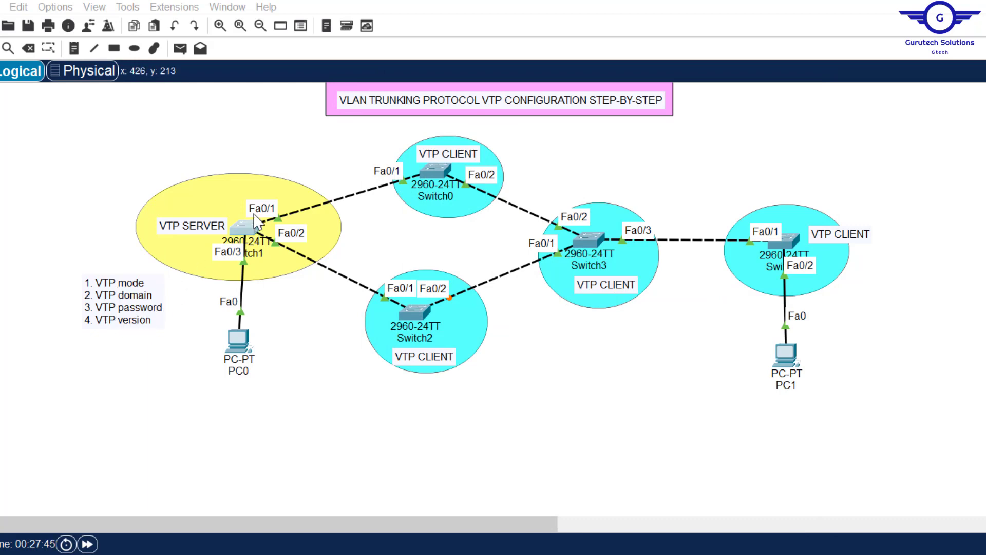
{"action": "left_click", "coordinate": [671, 553]}
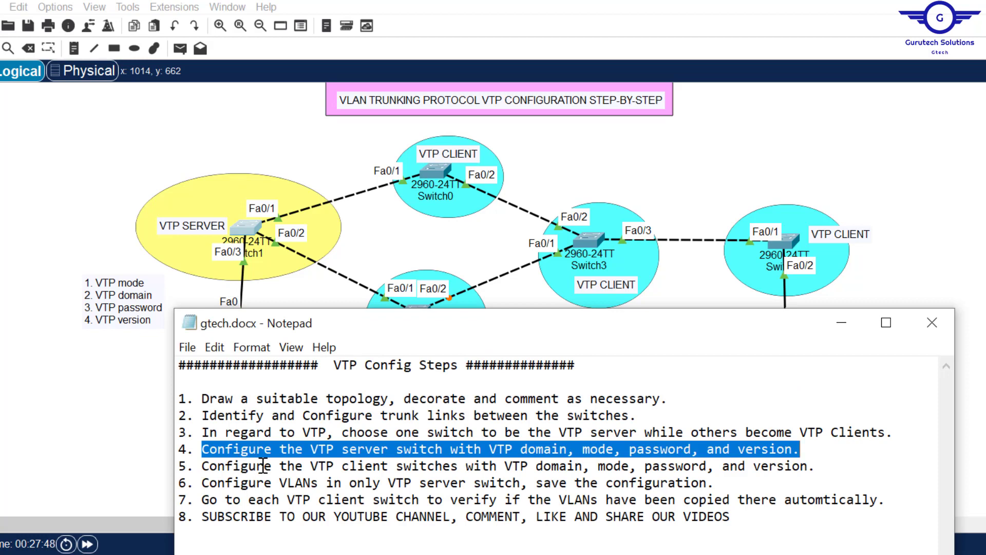
{"action": "left_click", "coordinate": [179, 467]}
{"action": "left_click_drag", "start_coordinate": [180, 466], "coordinate": [818, 466]}
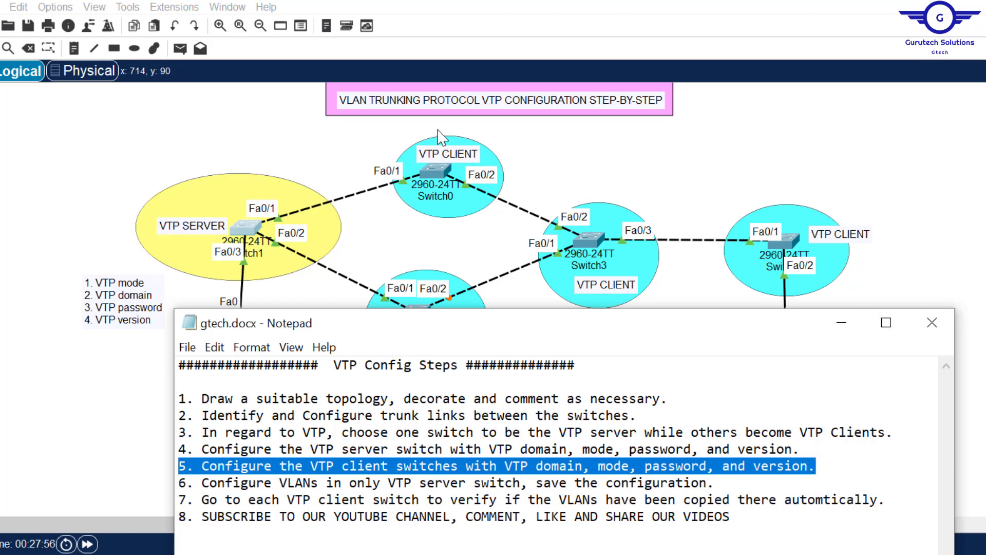
{"action": "left_click", "coordinate": [978, 162]}
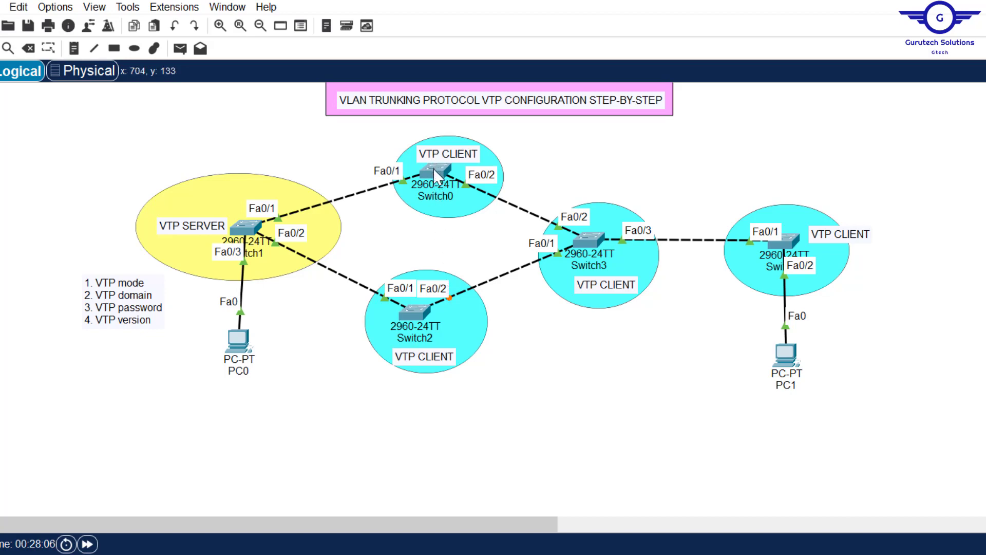
{"action": "mouse_move", "coordinate": [433, 168]}
Step: Open Switch0's CLI and set it to VTP client mode
{"action": "left_click", "coordinate": [432, 173]}
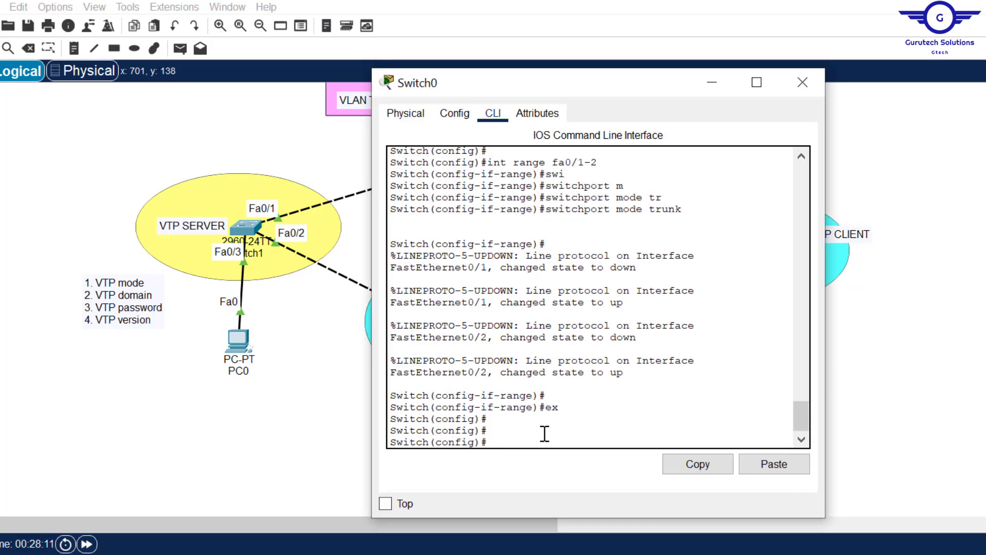
{"action": "key", "text": "Return"}
{"action": "key", "text": "Return"}
{"action": "type", "text": "vt"}
{"action": "key", "text": "Tab"}
{"action": "type", "text": "m"}
{"action": "key", "text": "Tab"}
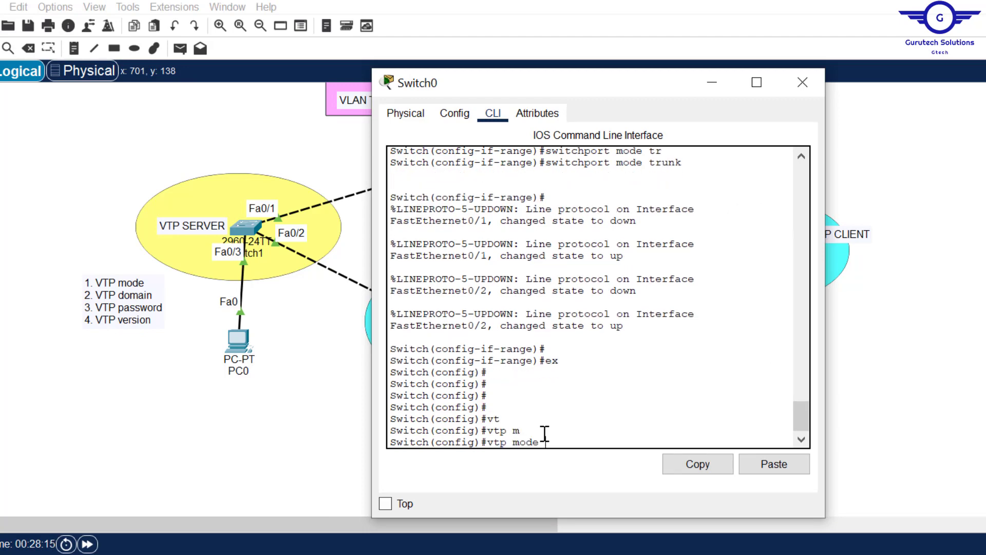
{"action": "type", "text": "cli"}
{"action": "key", "text": "Tab"}
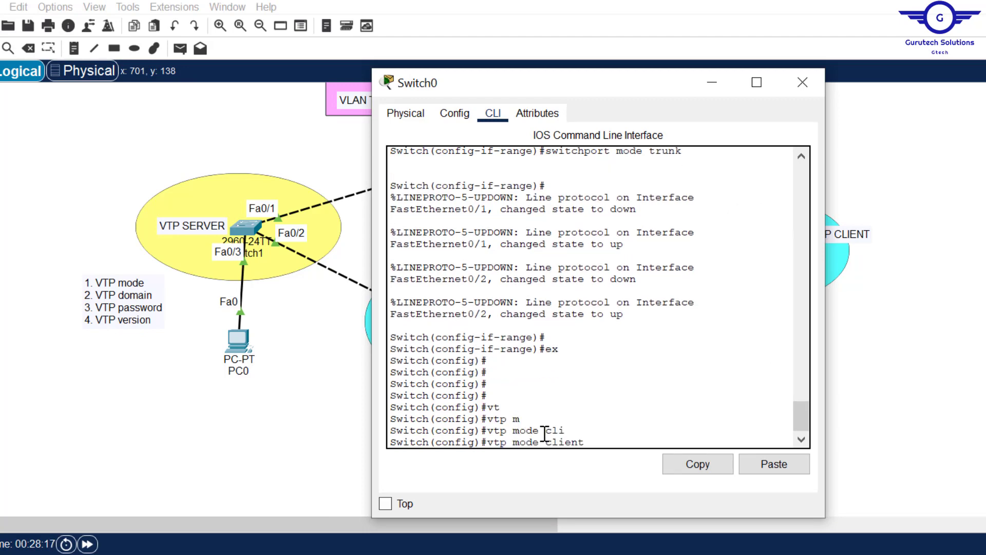
{"action": "left_click_drag", "start_coordinate": [565, 92], "coordinate": [690, 80]}
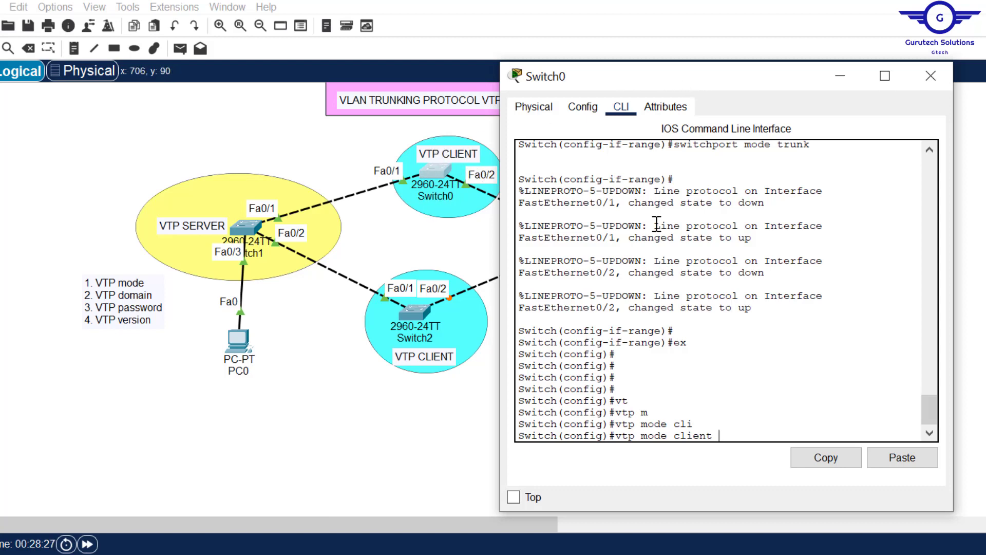
{"action": "key", "text": "Return"}
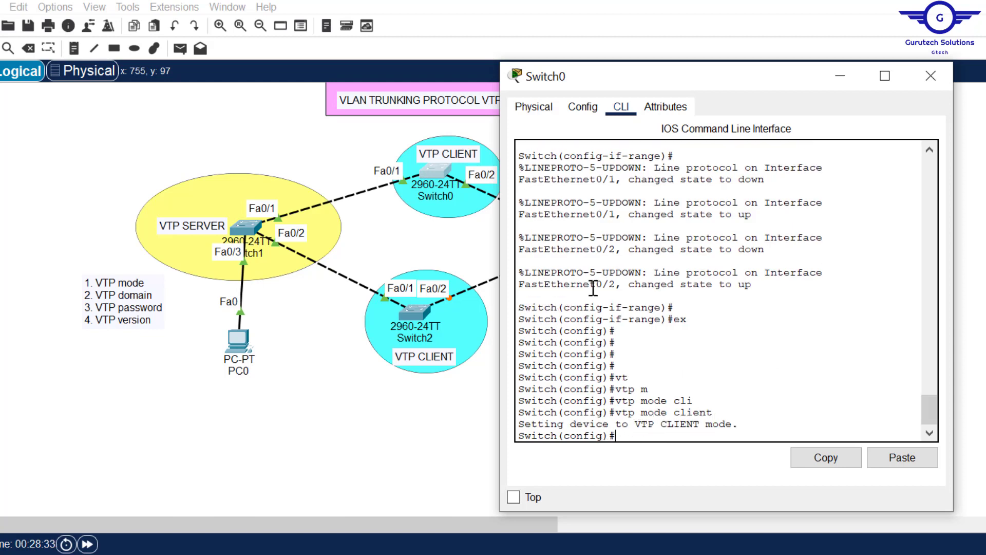
Step: Put Switch0 in VTP domain cisco.com and enter the shared VTP password
{"action": "type", "text": "vt"}
{"action": "key", "text": "Tab"}
{"action": "type", "text": "d"}
{"action": "key", "text": "Tab"}
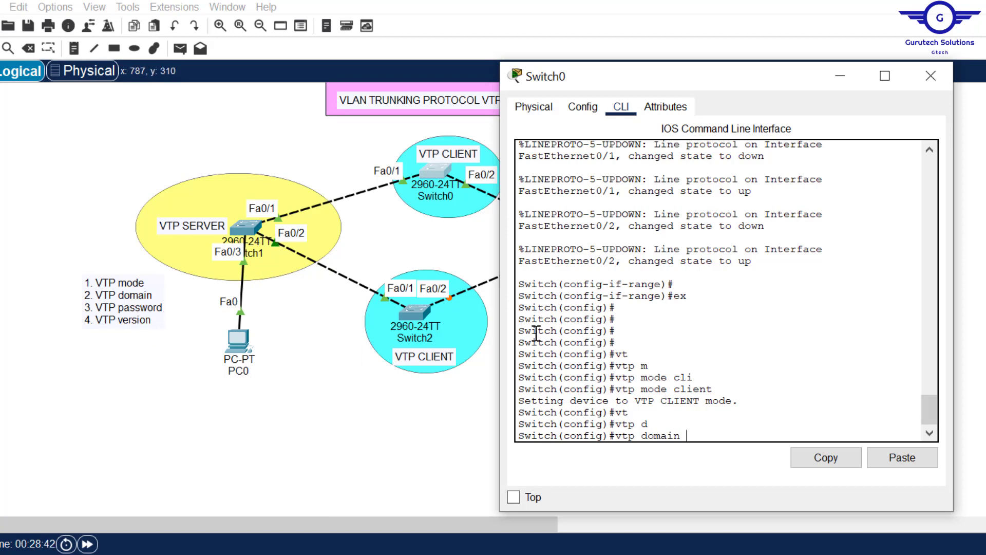
{"action": "type", "text": "isco.com"}
{"action": "key", "text": "Return"}
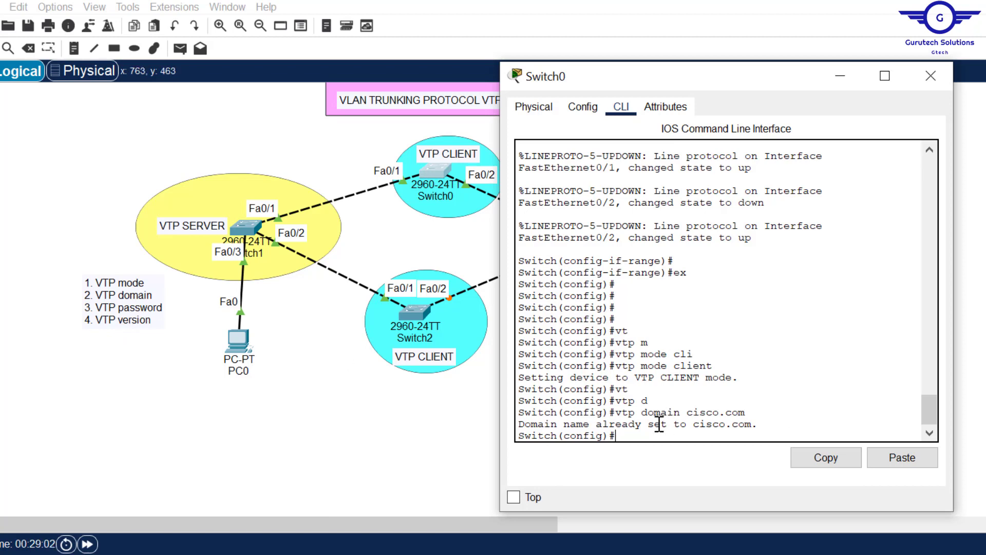
{"action": "key", "text": "Return"}
{"action": "type", "text": "vtp pas"}
{"action": "key", "text": "Tab"}
{"action": "type", "text": "cisco"}
{"action": "key", "text": "Return"}
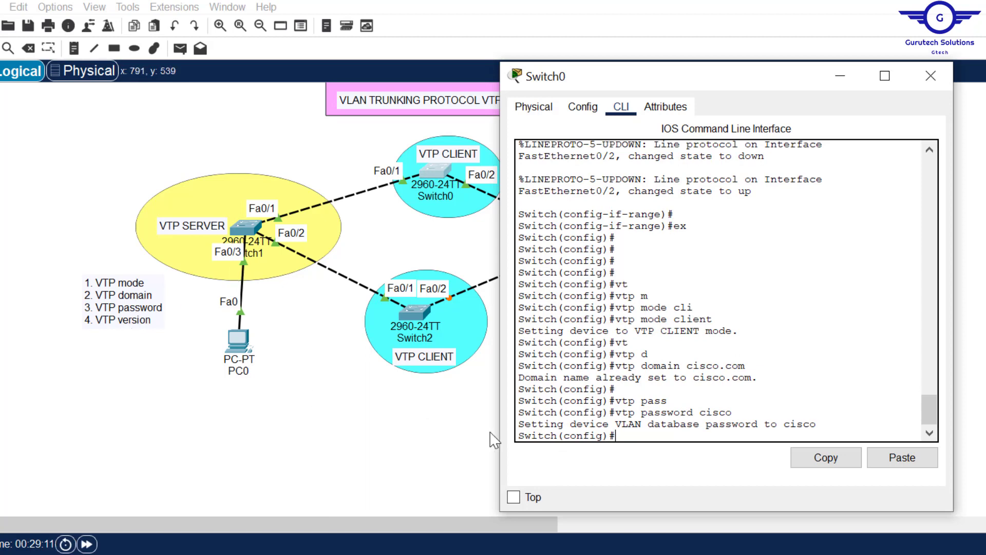
Step: Attempt VTP version 2 on Switch0, then save its configuration with do wr
{"action": "key", "text": "Return"}
{"action": "type", "text": "vt"}
{"action": "key", "text": "Tab"}
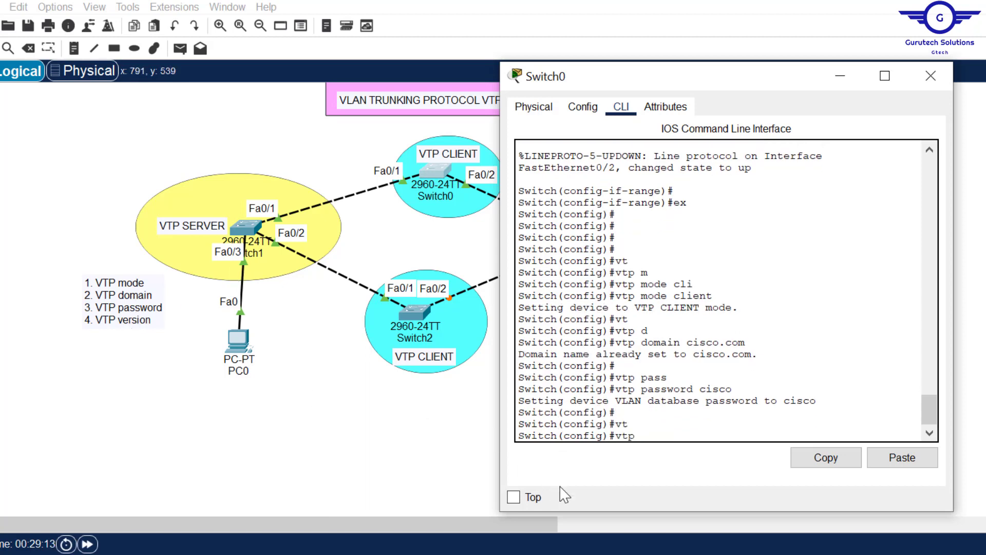
{"action": "type", "text": "v"}
{"action": "key", "text": "Tab"}
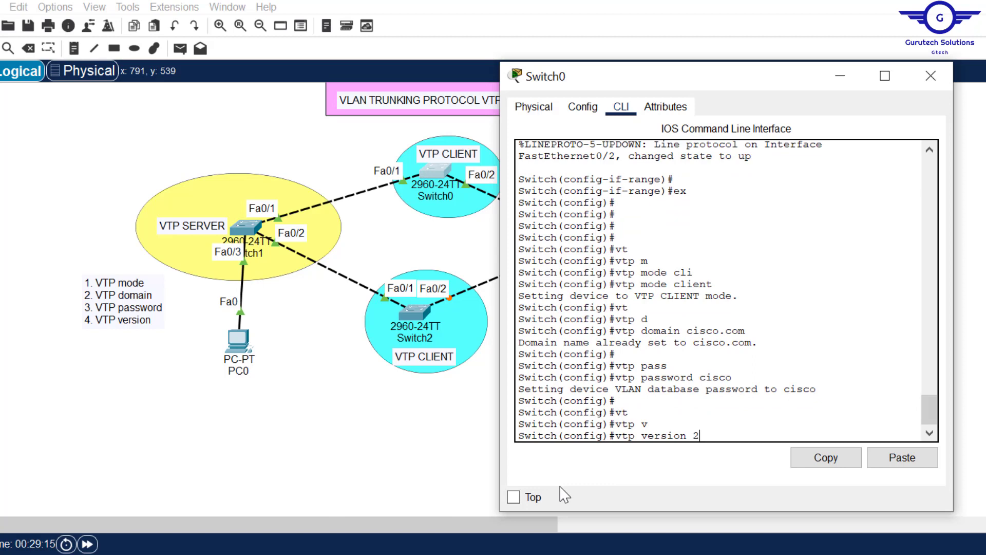
{"action": "key", "text": "Return"}
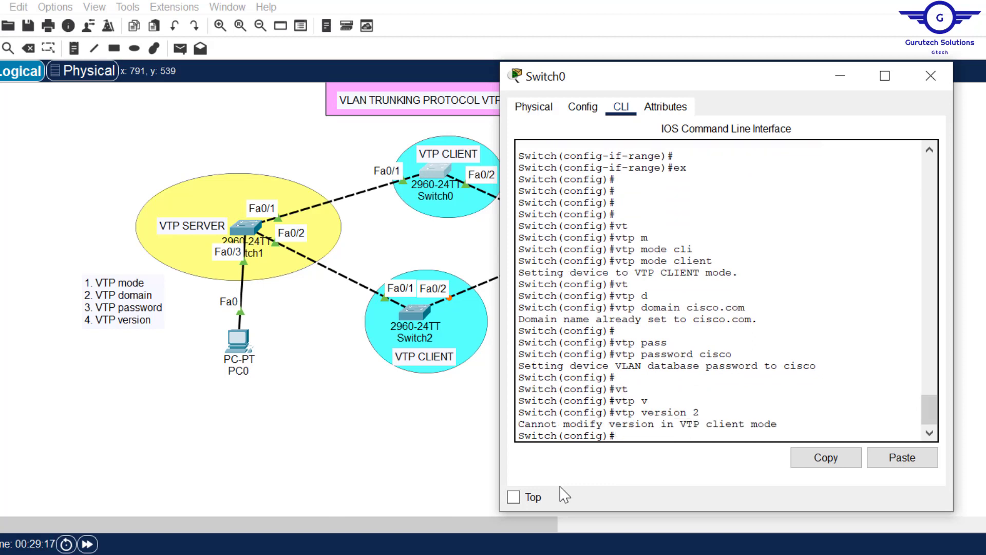
{"action": "key", "text": "Return"}
{"action": "type", "text": "do wr"}
{"action": "key", "text": "Return"}
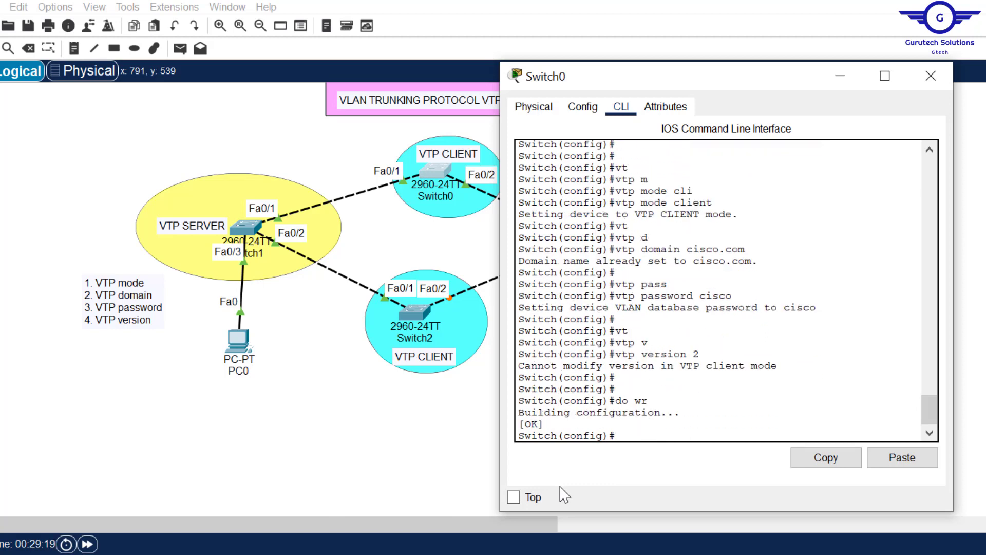
Step: Reopen Switch0's console, move the VTP notes aside and add blank lines below step 8
{"action": "left_click", "coordinate": [930, 77]}
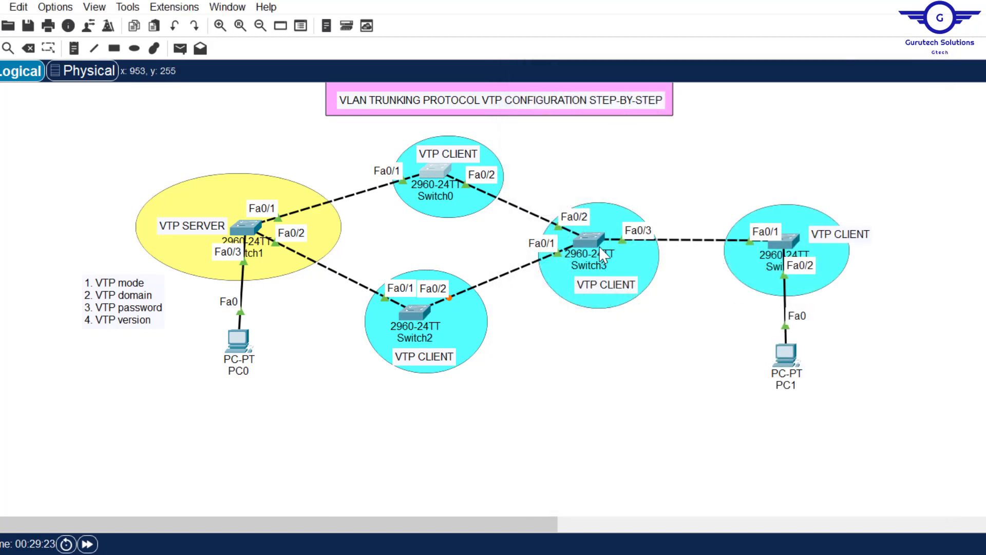
{"action": "left_click", "coordinate": [433, 163]}
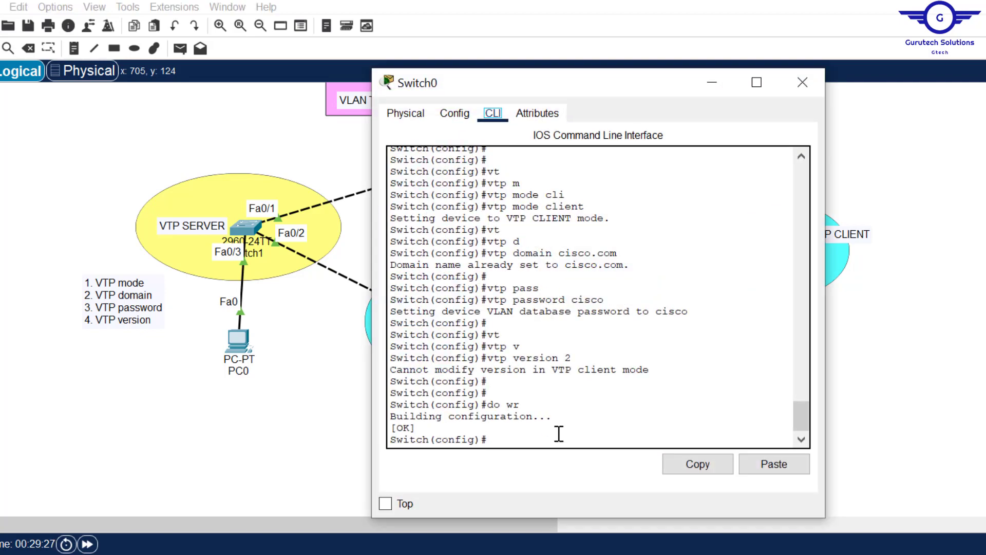
{"action": "key", "text": "alt+Tab"}
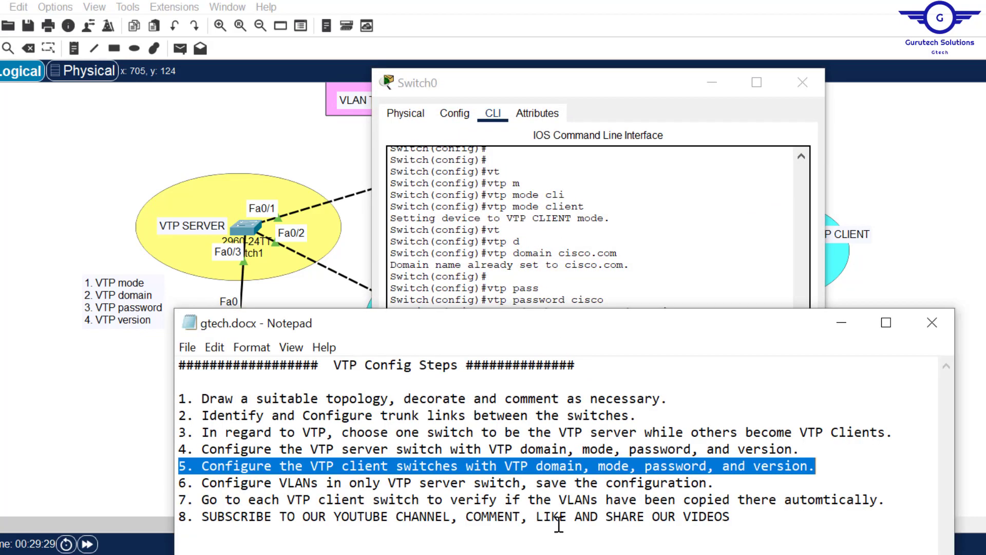
{"action": "left_click_drag", "start_coordinate": [566, 335], "coordinate": [810, 80]}
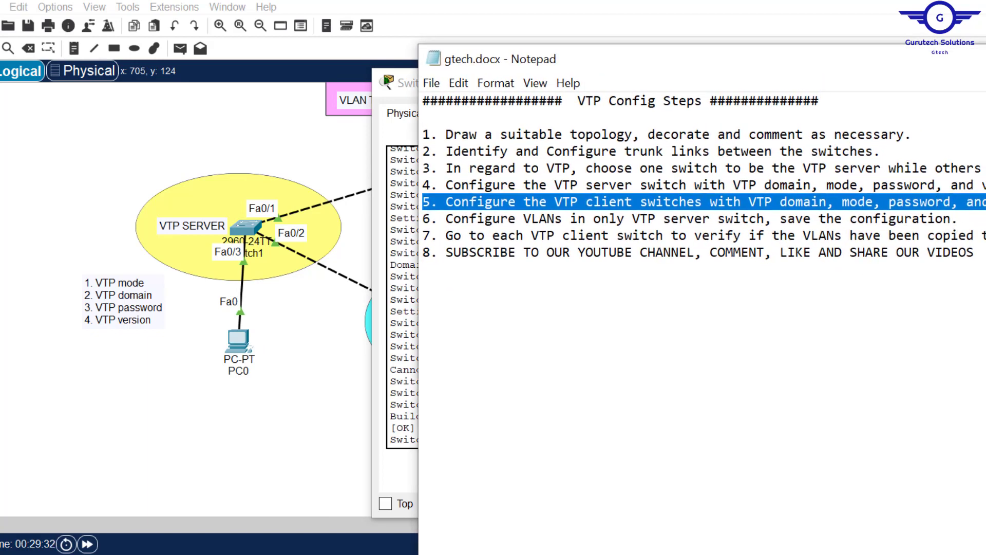
{"action": "left_click", "coordinate": [975, 253]}
{"action": "key", "text": "Return"}
{"action": "key", "text": "Return"}
{"action": "key", "text": "Return"}
{"action": "key", "text": "Return"}
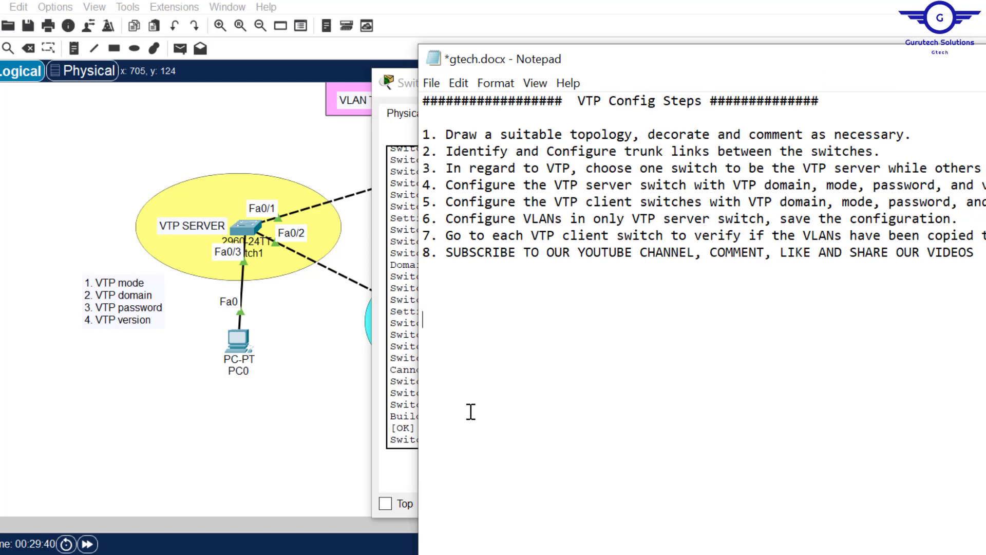
Step: Type 'vtp mode client', 'vtp domain cisco.com' and the VTP password line into the notes
{"action": "type", "text": "vtp modee"}
{"action": "key", "text": "BackSpace"}
{"action": "type", "text": "client"}
{"action": "key", "text": "Return"}
{"action": "type", "text": "vtp domain"}
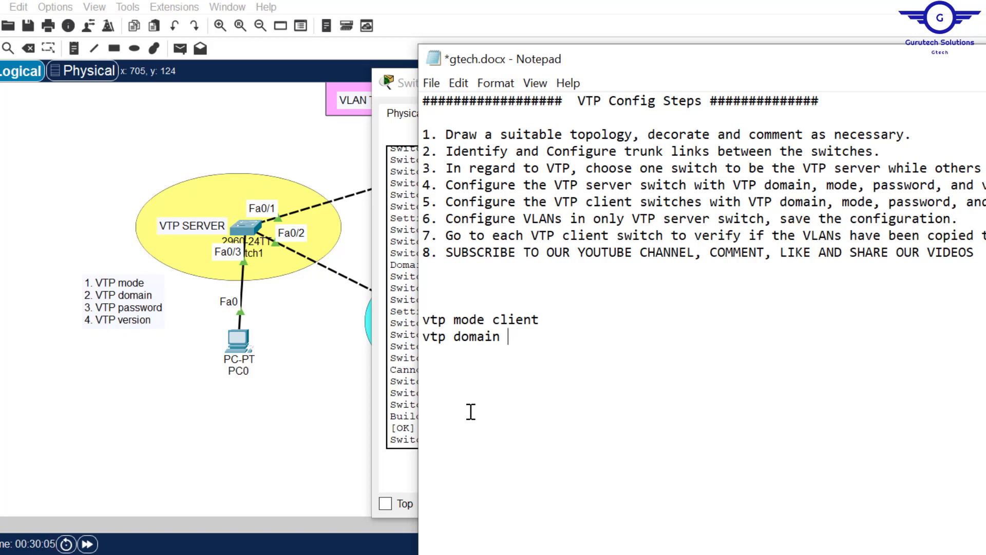
{"action": "type", "text": "cisco.com "}
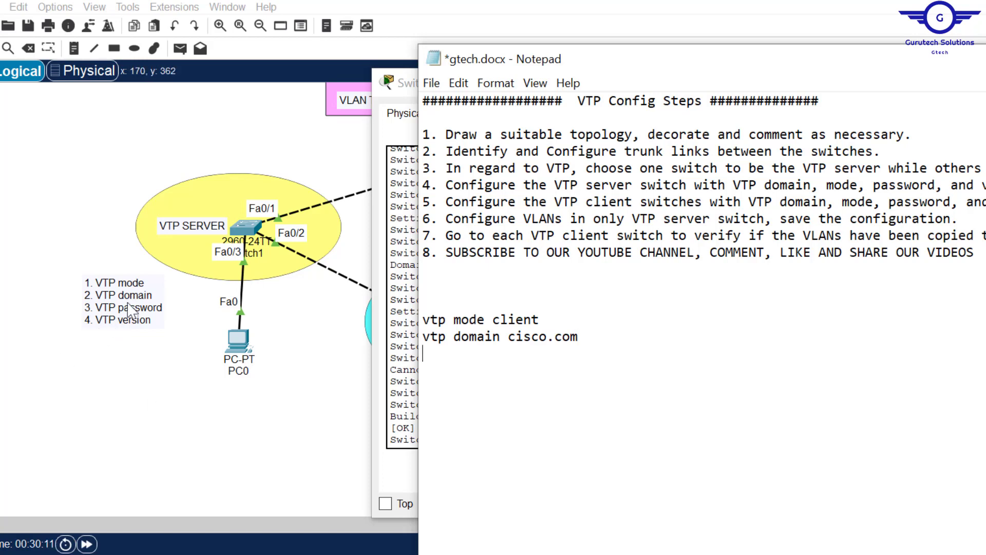
{"action": "type", "text": "vtp password"}
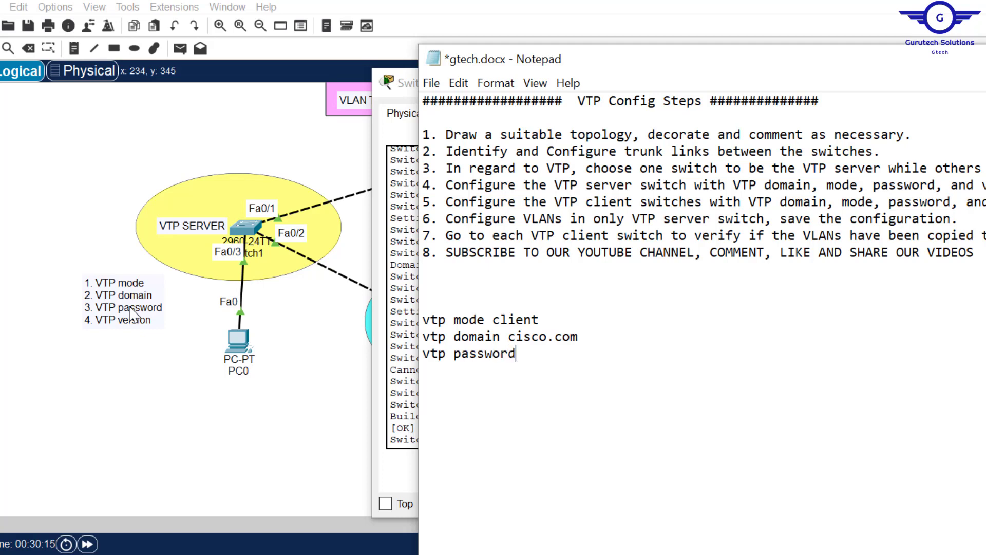
{"action": "type", "text": " cisco"}
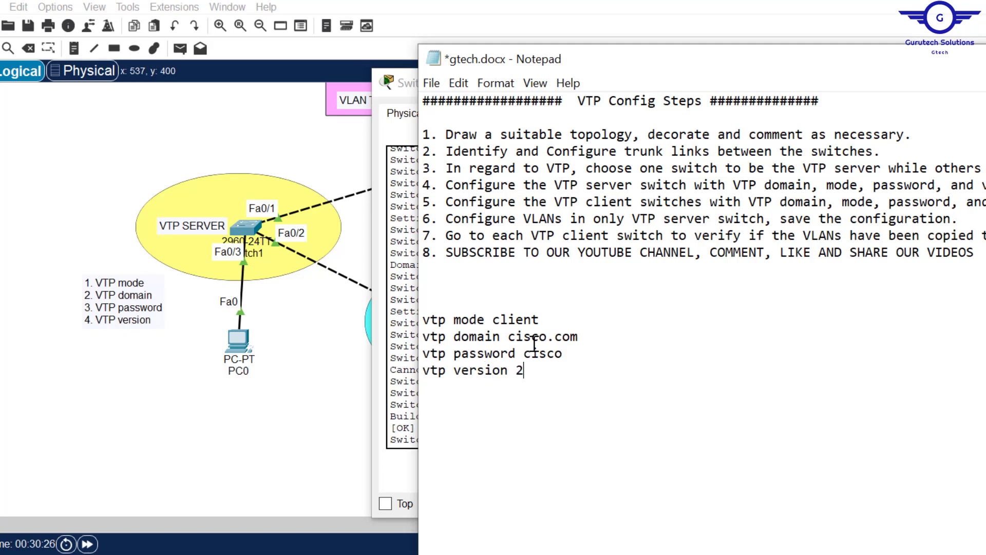
Step: Copy the four VTP client commands and paste them into Switch2's CLI, closing Switch0's console
{"action": "left_click_drag", "start_coordinate": [546, 370], "coordinate": [422, 325]}
{"action": "key", "text": "ctrl+c"}
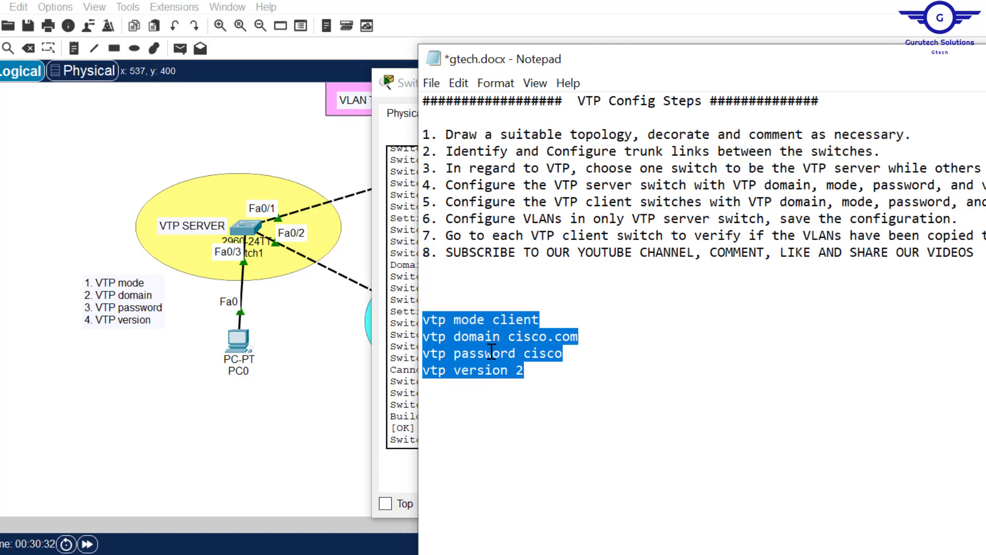
{"action": "left_click", "coordinate": [394, 288]}
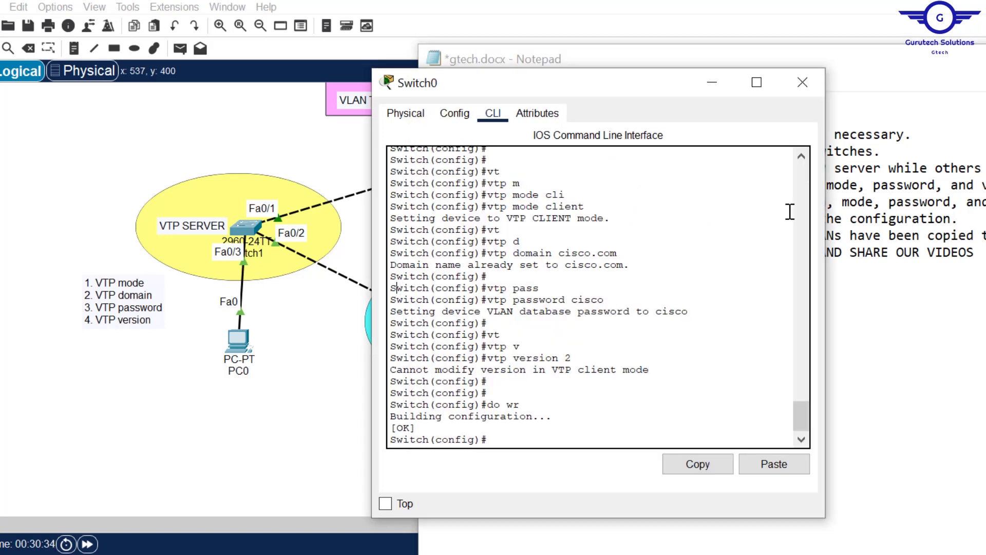
{"action": "left_click", "coordinate": [802, 84]}
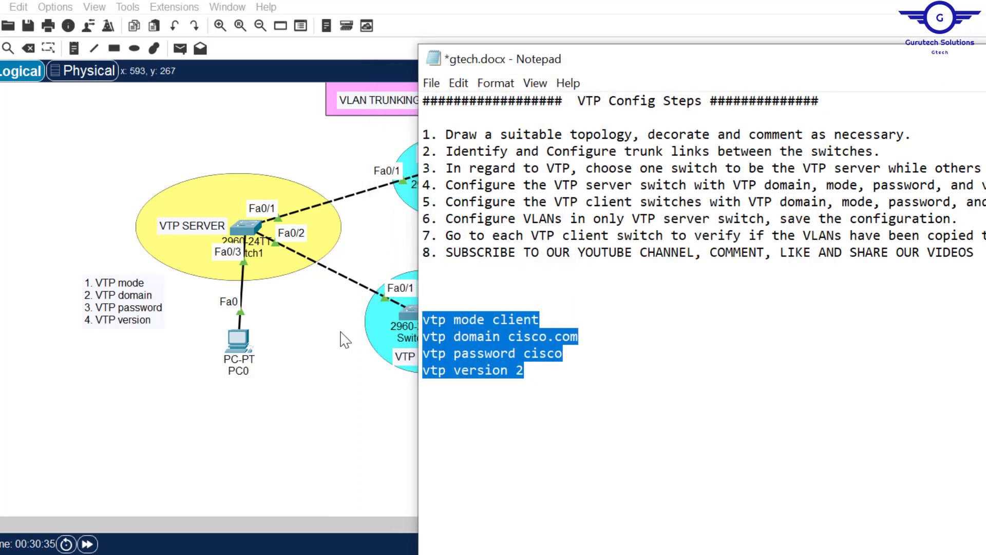
{"action": "left_click", "coordinate": [336, 365]}
{"action": "left_click", "coordinate": [409, 306]}
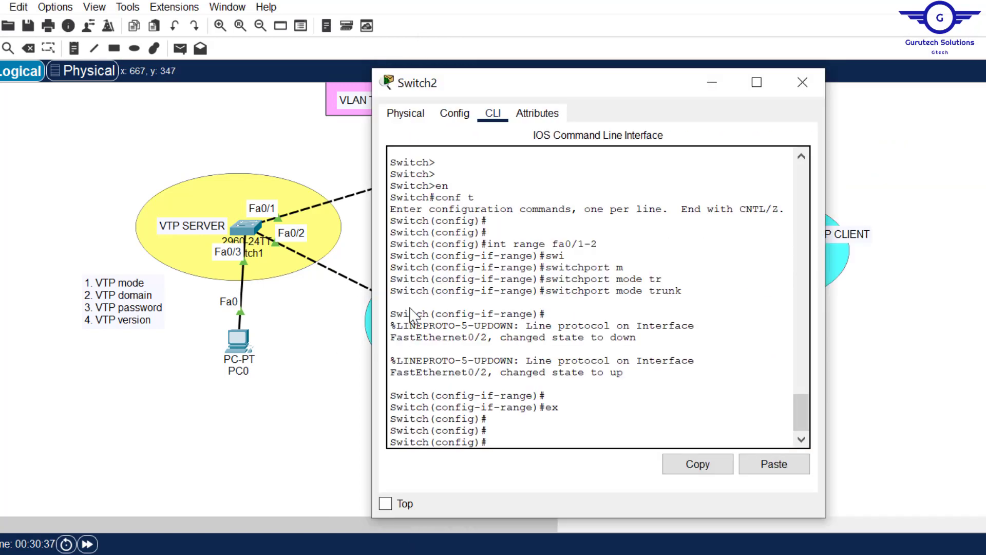
{"action": "left_click", "coordinate": [774, 464]}
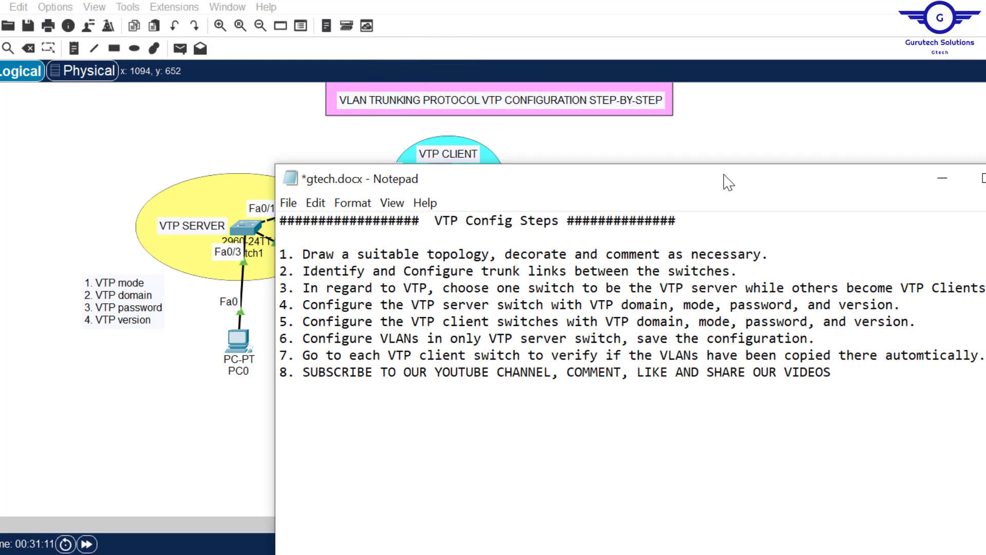
{"action": "left_click_drag", "start_coordinate": [287, 322], "coordinate": [920, 322]}
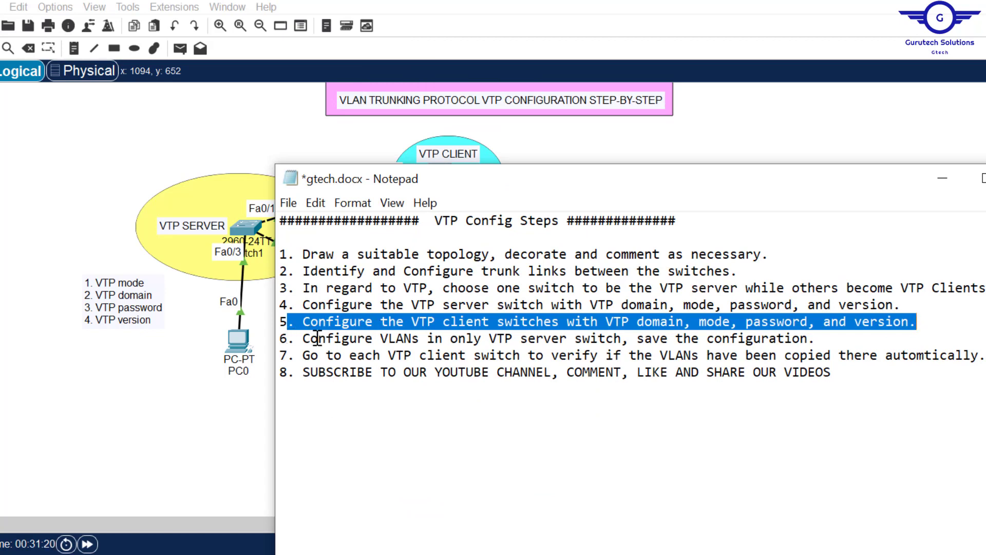
Step: Highlight step 6 in the notes and run show vlan on Switch1
{"action": "left_click_drag", "start_coordinate": [303, 338], "coordinate": [851, 339]}
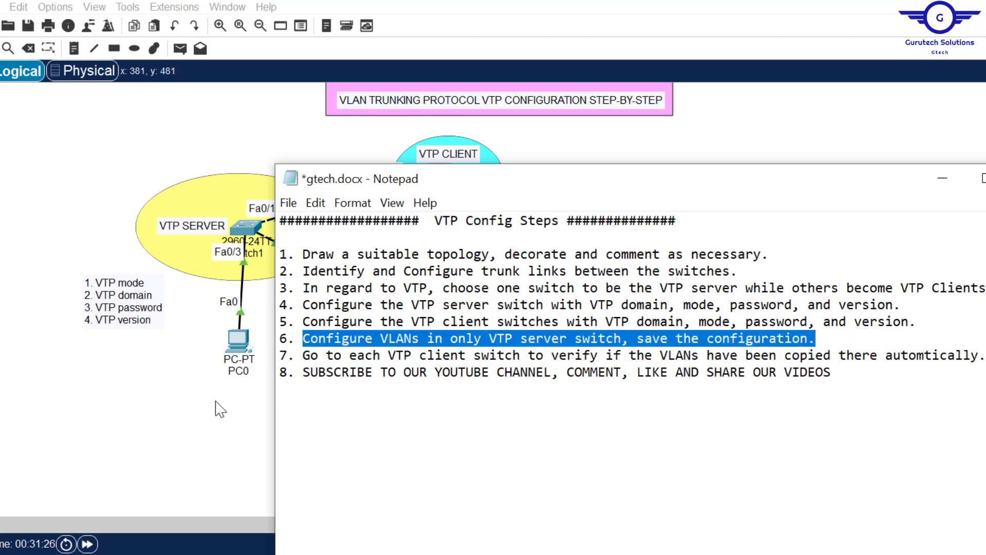
{"action": "left_click", "coordinate": [201, 424]}
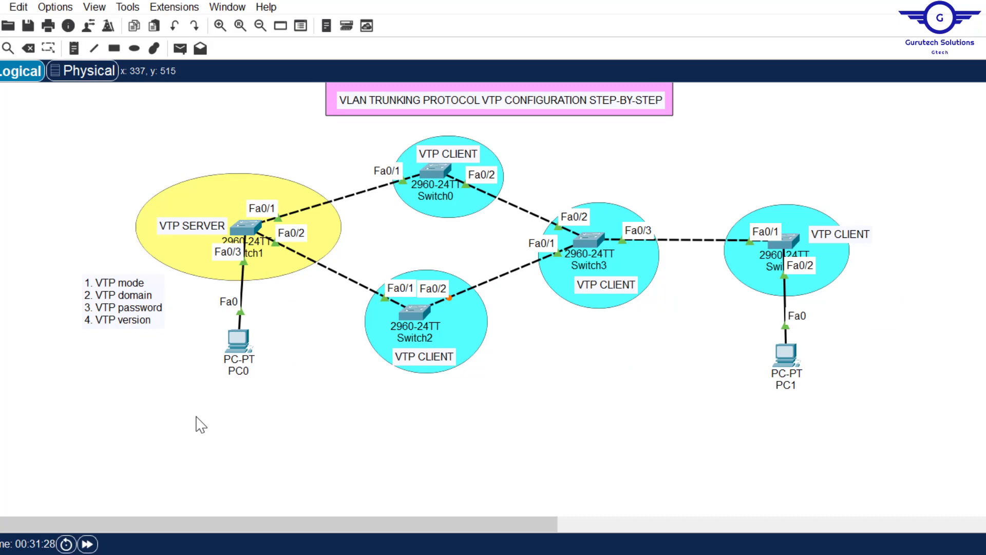
{"action": "left_click", "coordinate": [245, 226]}
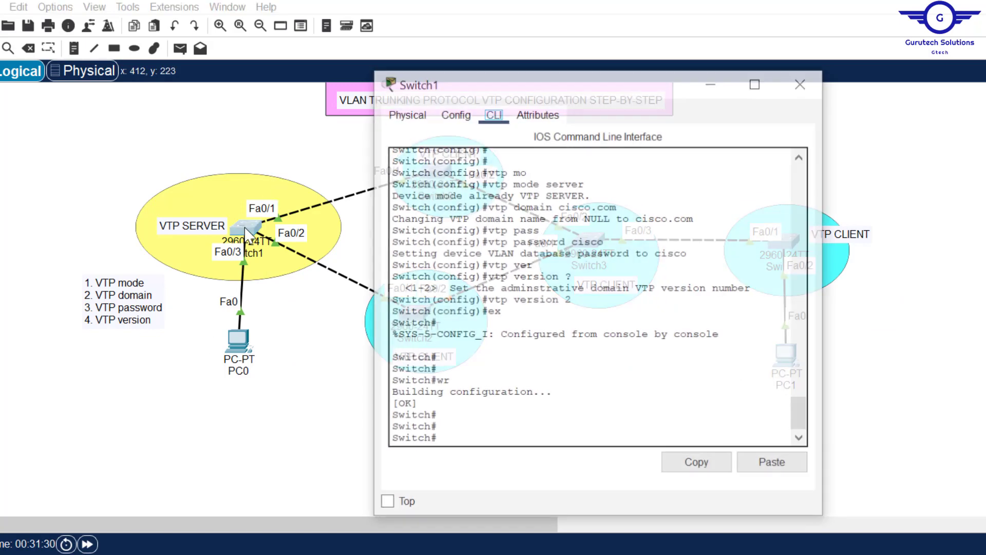
{"action": "double_click", "coordinate": [540, 383]}
{"action": "type", "text": "sh vlan"}
{"action": "key", "text": "Return"}
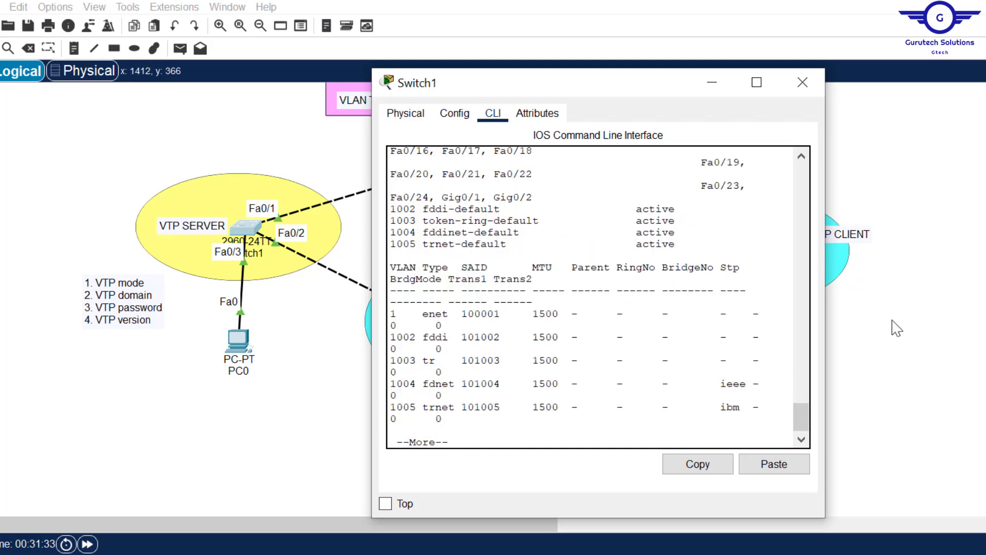
Step: Widen Switch1's console, highlight default VLANs 1 and 1002–1005, then close it
{"action": "left_click_drag", "start_coordinate": [825, 286], "coordinate": [985, 286]}
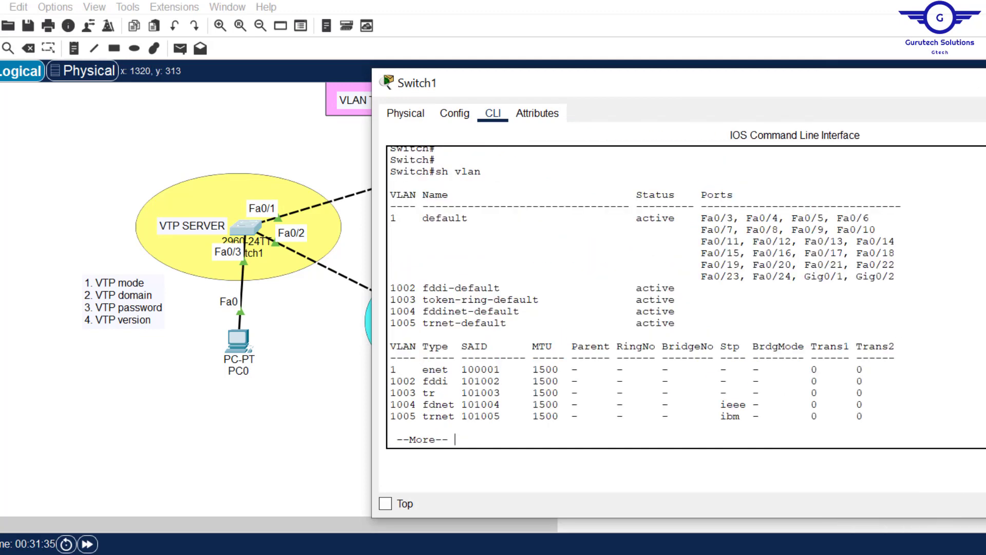
{"action": "left_click_drag", "start_coordinate": [391, 220], "coordinate": [894, 323]}
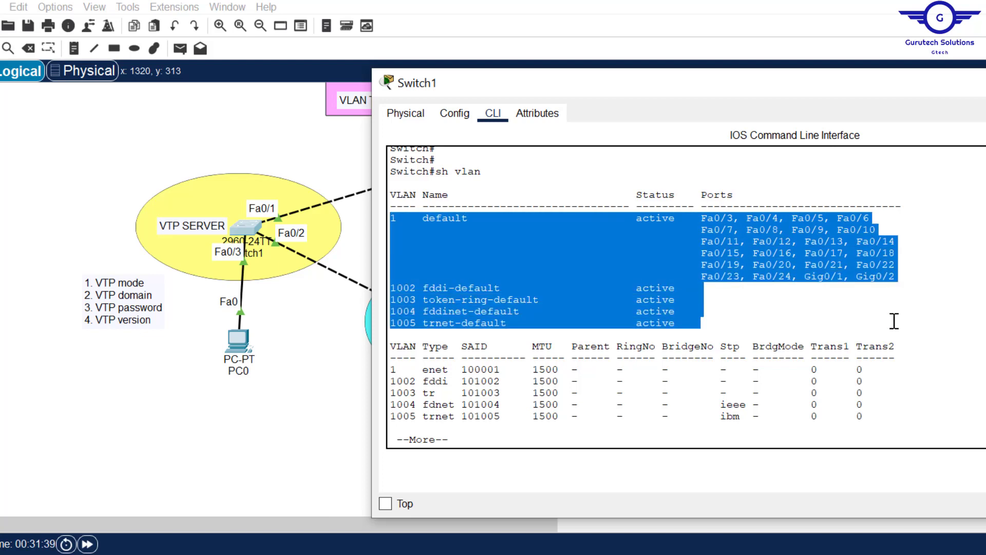
{"action": "left_click", "coordinate": [613, 338]}
{"action": "left_click_drag", "start_coordinate": [392, 286], "coordinate": [669, 324]}
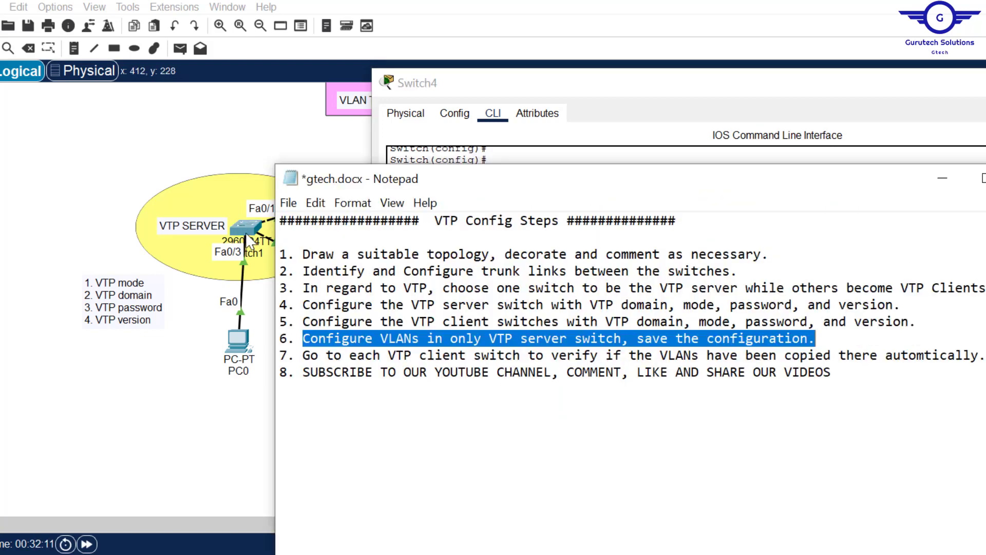
{"action": "left_click", "coordinate": [246, 235]}
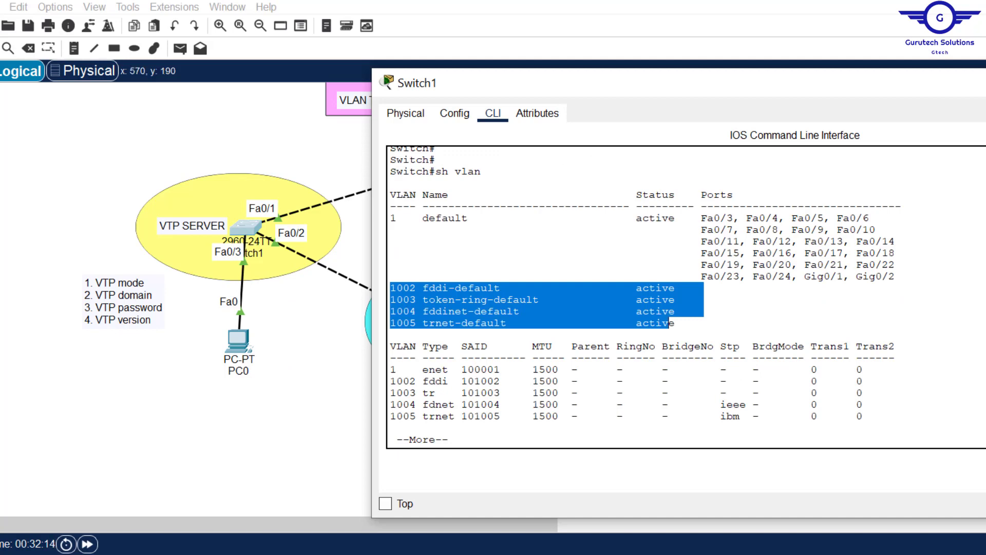
{"action": "left_click", "coordinate": [982, 83]}
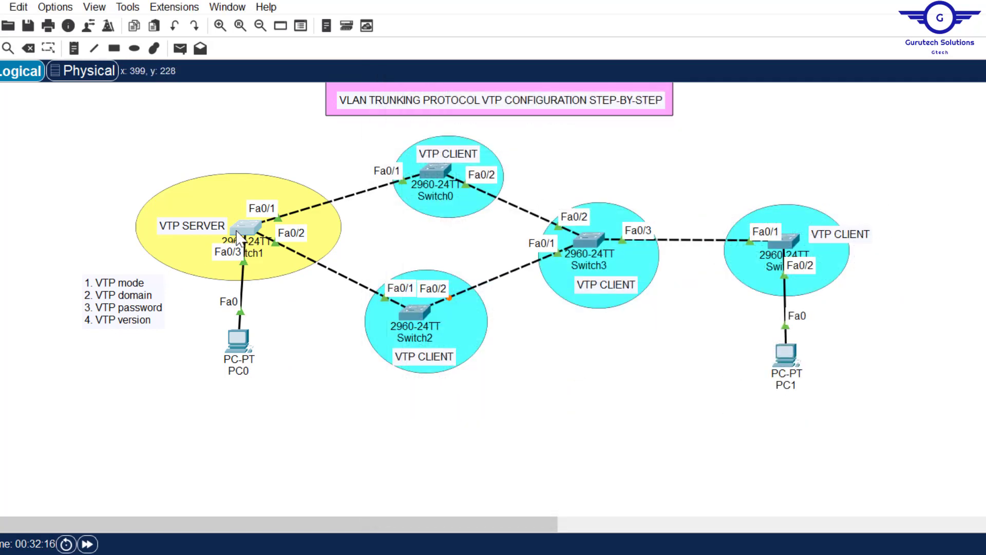
Step: Reopen Switch1's console, enter conf t and create VLAN 10 named IT
{"action": "left_click", "coordinate": [242, 234]}
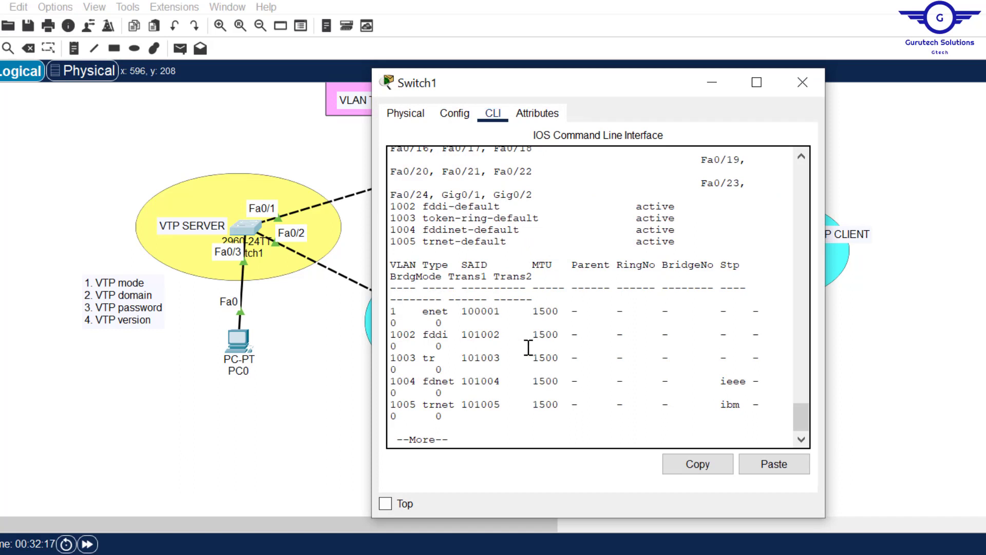
{"action": "key", "text": "space"}
{"action": "key", "text": "Return"}
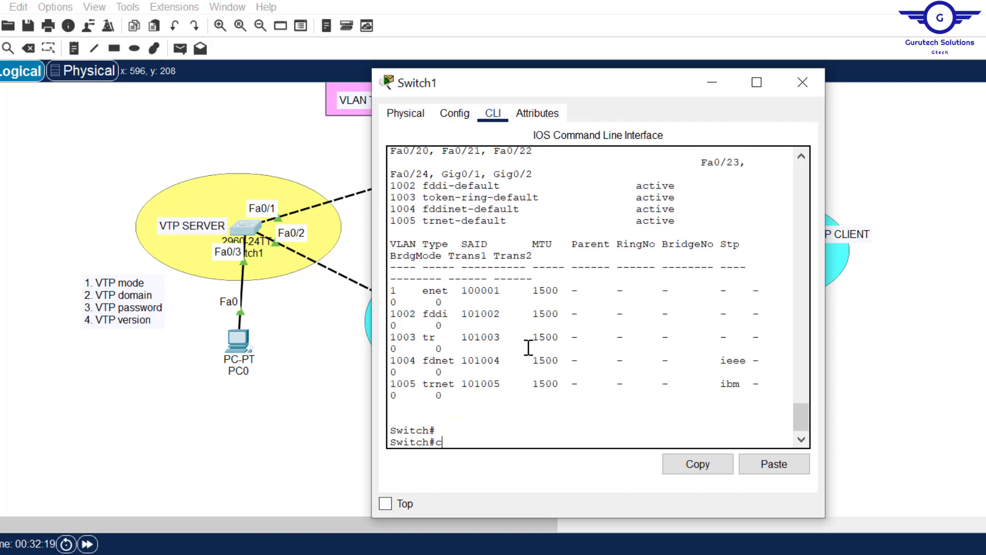
{"action": "type", "text": "conf t"}
{"action": "key", "text": "Return"}
{"action": "key", "text": "Return"}
{"action": "key", "text": "Return"}
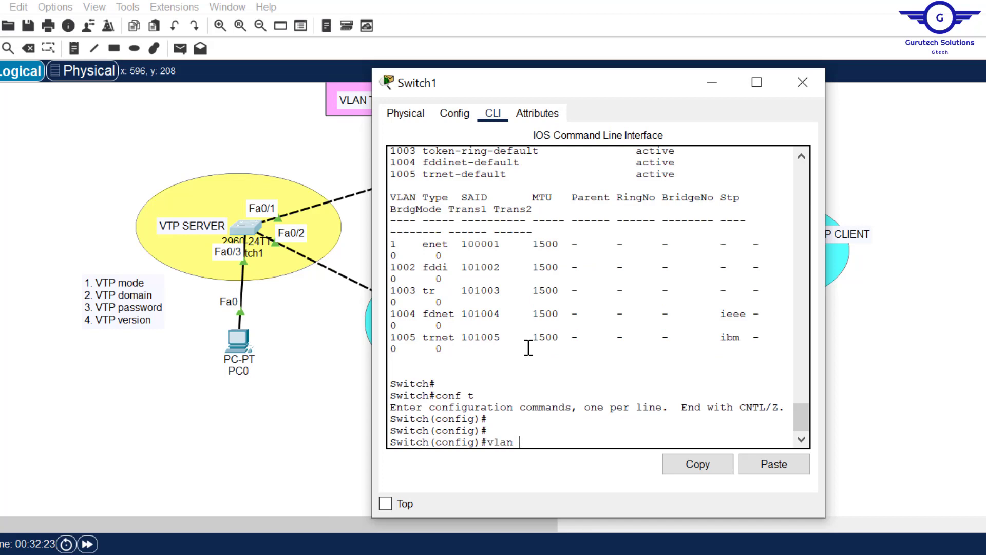
{"action": "type", "text": "vlan 10"}
{"action": "key", "text": "Return"}
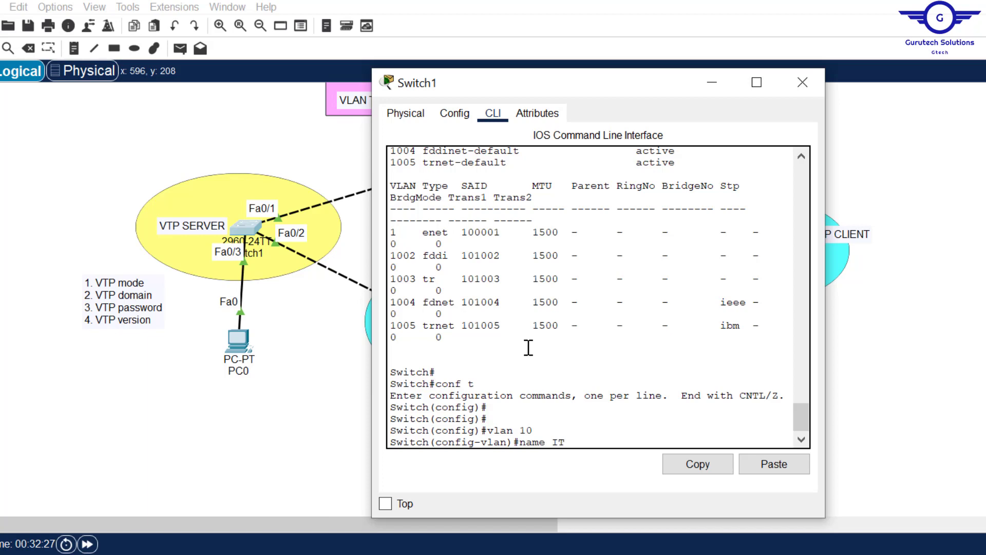
{"action": "key", "text": "Return"}
{"action": "type", "text": "ex"}
{"action": "key", "text": "Return"}
Step: Create VLAN 20 named HR and VLAN 30 named FIN using command history
{"action": "key", "text": "Up"}
{"action": "key", "text": "Up"}
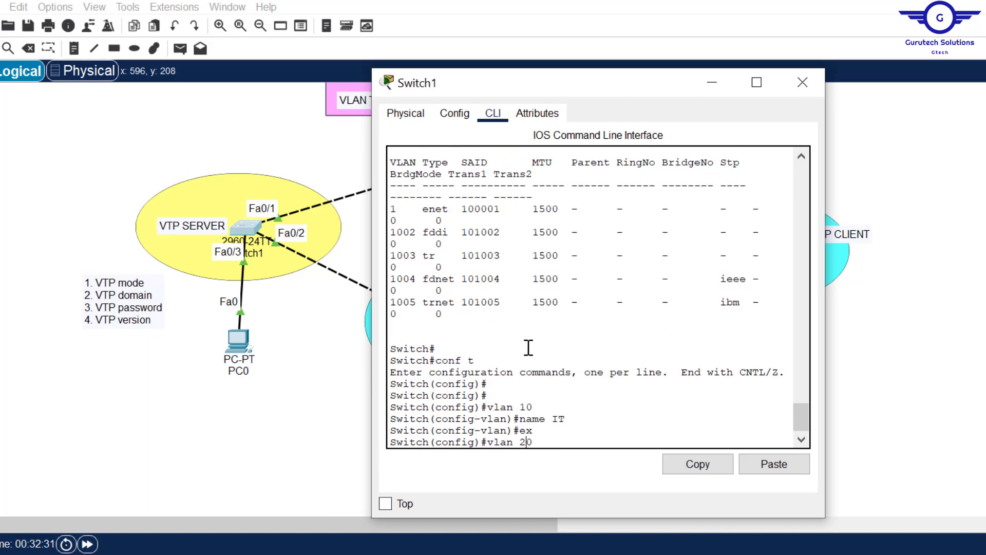
{"action": "key", "text": "Return"}
{"action": "key", "text": "Up"}
{"action": "key", "text": "Up"}
{"action": "key", "text": "Up"}
{"action": "key", "text": "BackSpace"}
{"action": "key", "text": "BackSpace"}
{"action": "type", "text": "HR"}
{"action": "key", "text": "Return"}
{"action": "type", "text": "ex"}
{"action": "key", "text": "Return"}
{"action": "key", "text": "Return"}
{"action": "key", "text": "Up"}
{"action": "key", "text": "Up"}
{"action": "key", "text": "Up"}
{"action": "key", "text": "Left"}
{"action": "key", "text": "BackSpace"}
{"action": "type", "text": "3"}
{"action": "key", "text": "Return"}
{"action": "key", "text": "Up"}
{"action": "key", "text": "Up"}
{"action": "key", "text": "Up"}
{"action": "key", "text": "BackSpace"}
{"action": "key", "text": "BackSpace"}
{"action": "type", "text": "FIN"}
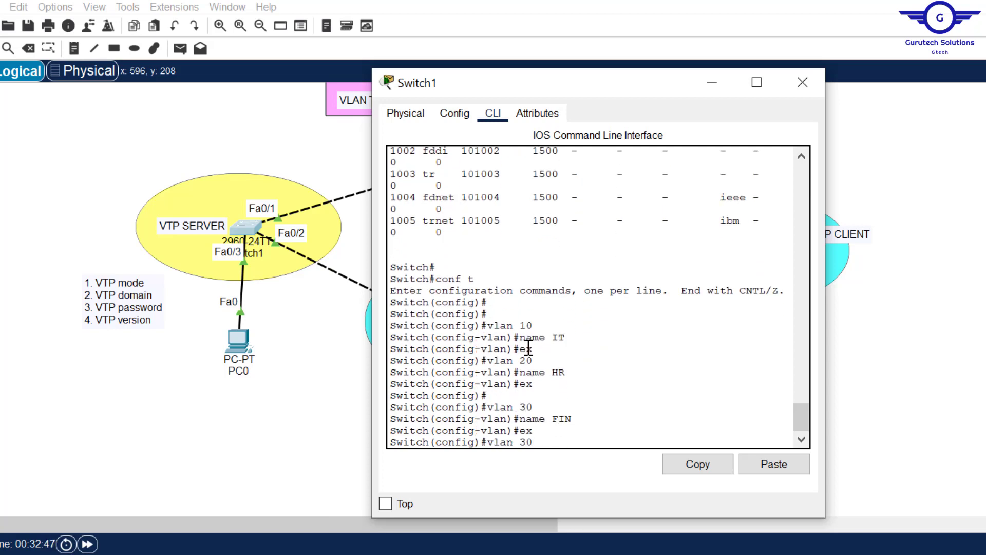
Step: Create VLAN 40 named AD and VLAN 50 named PRO, then exit
{"action": "key", "text": "Left"}
{"action": "key", "text": "BackSpace"}
{"action": "type", "text": "4"}
{"action": "key", "text": "Return"}
{"action": "key", "text": "Up"}
{"action": "key", "text": "Up"}
{"action": "key", "text": "Up"}
{"action": "key", "text": "Return"}
{"action": "type", "text": "ex"}
{"action": "key", "text": "Return"}
{"action": "key", "text": "Return"}
{"action": "key", "text": "Up"}
{"action": "key", "text": "Up"}
{"action": "key", "text": "Up"}
{"action": "key", "text": "Left"}
{"action": "key", "text": "BackSpace"}
{"action": "type", "text": "5"}
{"action": "key", "text": "Return"}
{"action": "key", "text": "Up"}
{"action": "key", "text": "Up"}
{"action": "key", "text": "Up"}
{"action": "key", "text": "BackSpace"}
{"action": "key", "text": "BackSpace"}
{"action": "type", "text": "PRO"}
{"action": "key", "text": "Return"}
{"action": "type", "text": "ex"}
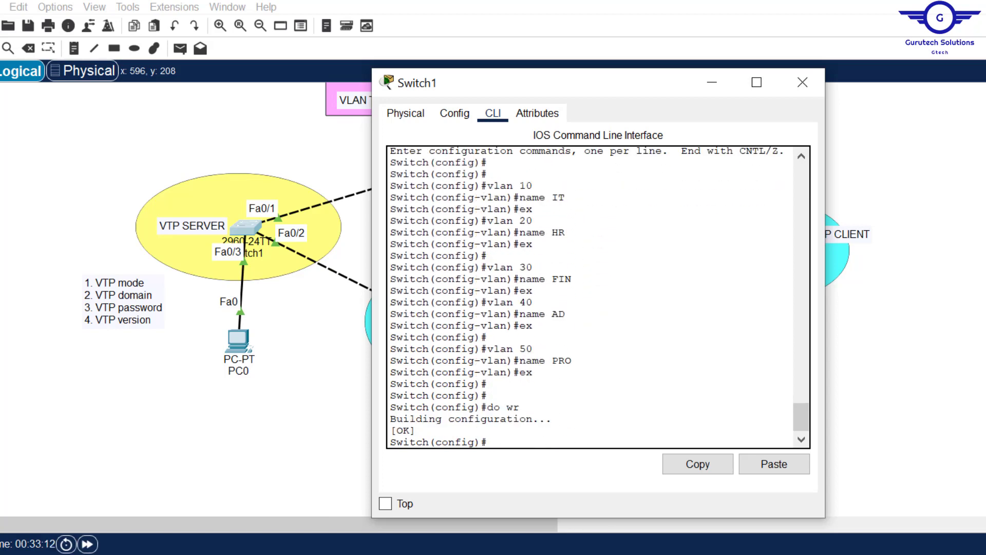
{"action": "left_click", "coordinate": [578, 539]}
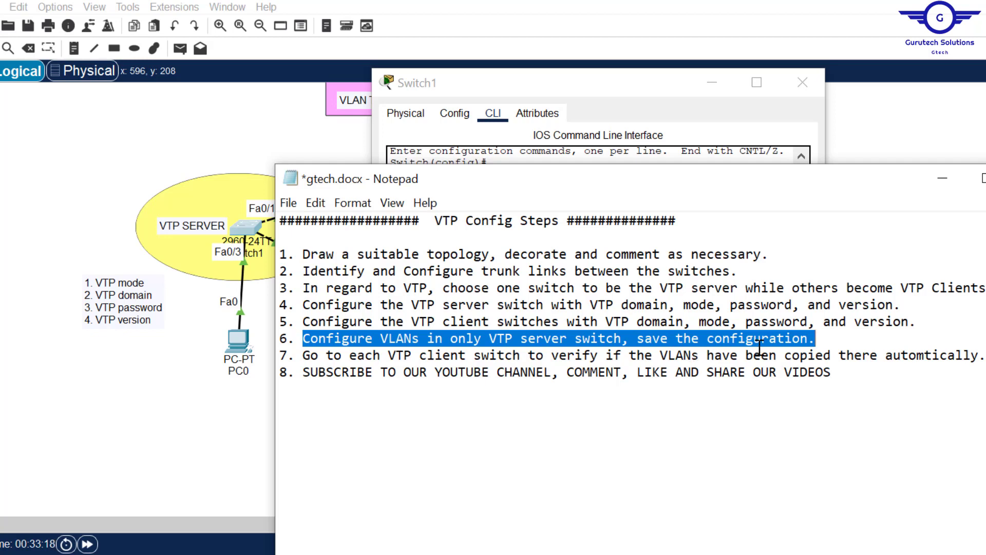
Step: Widen Switch1's console and mark the earlier VLAN list showing only defaults
{"action": "left_click", "coordinate": [645, 153]}
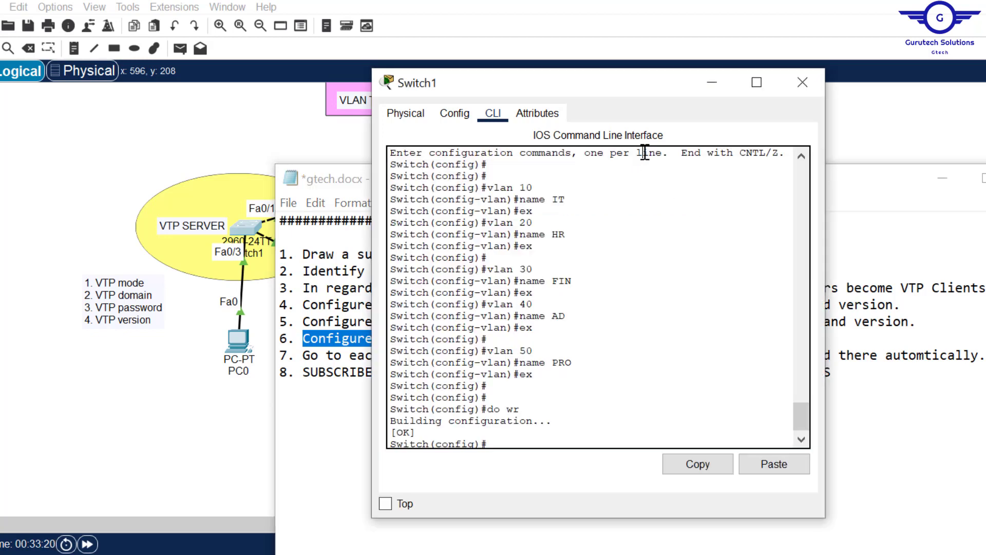
{"action": "left_click_drag", "start_coordinate": [801, 419], "coordinate": [804, 377]}
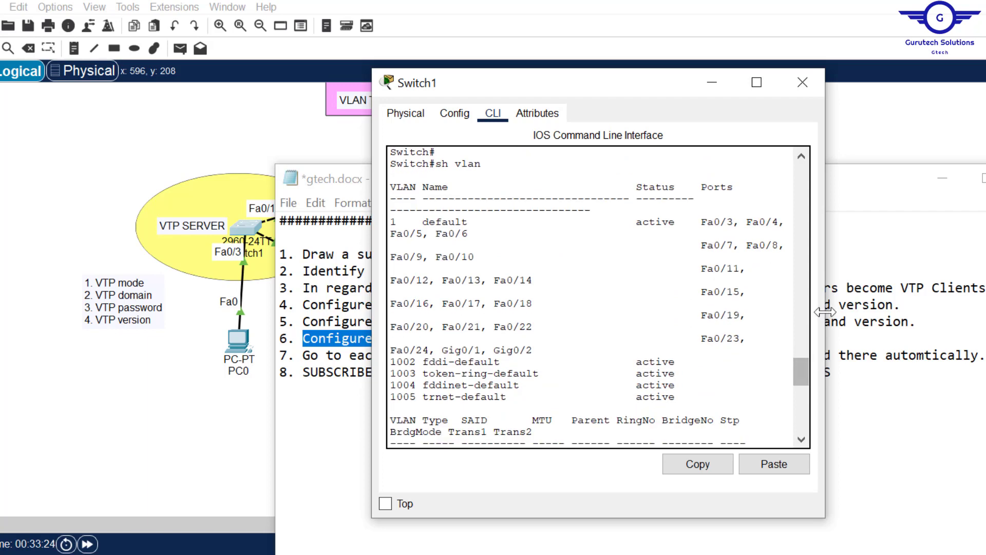
{"action": "left_click_drag", "start_coordinate": [825, 311], "coordinate": [985, 311]}
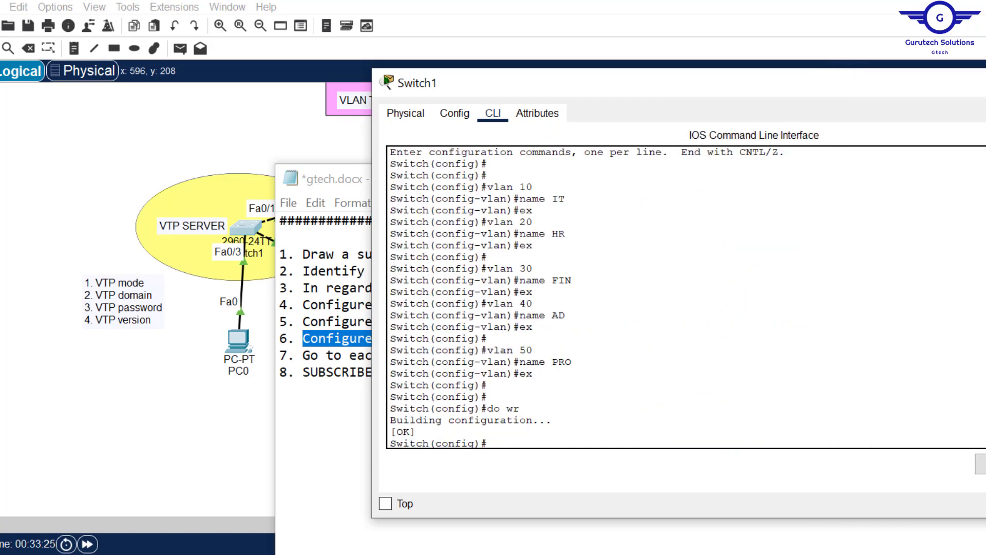
{"action": "scroll", "coordinate": [641, 152], "scroll_direction": "up", "scroll_amount": 12}
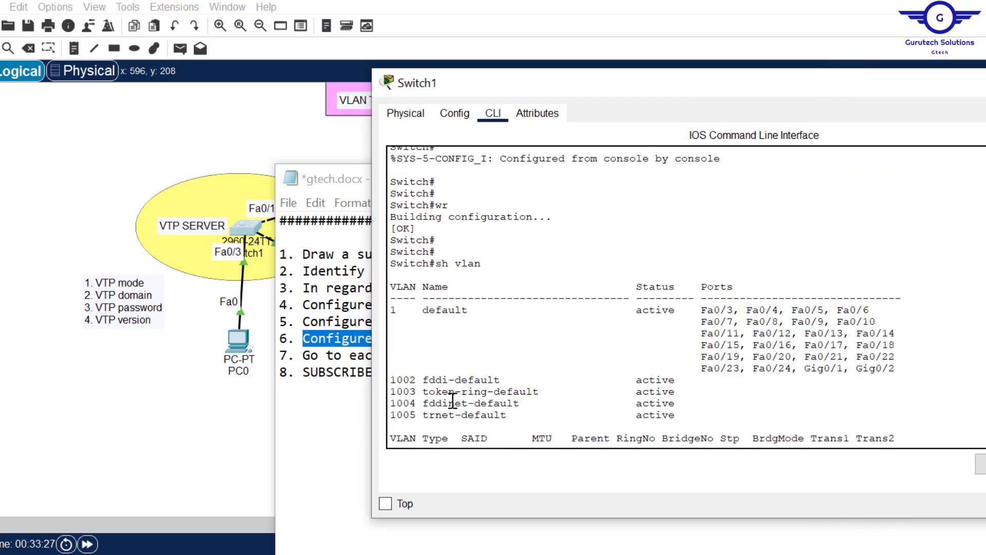
{"action": "left_click_drag", "start_coordinate": [391, 308], "coordinate": [683, 414]}
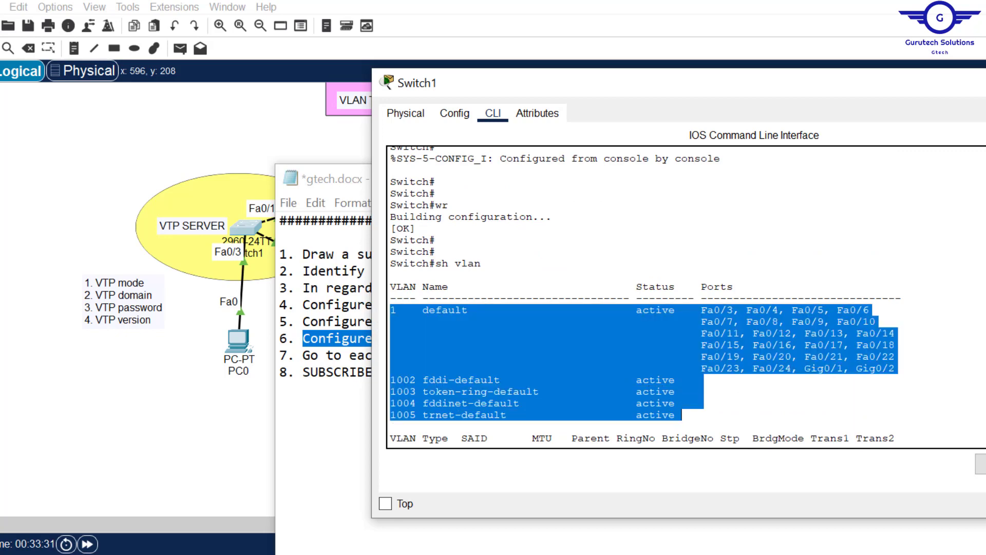
{"action": "scroll", "coordinate": [683, 298], "scroll_direction": "down", "scroll_amount": 12}
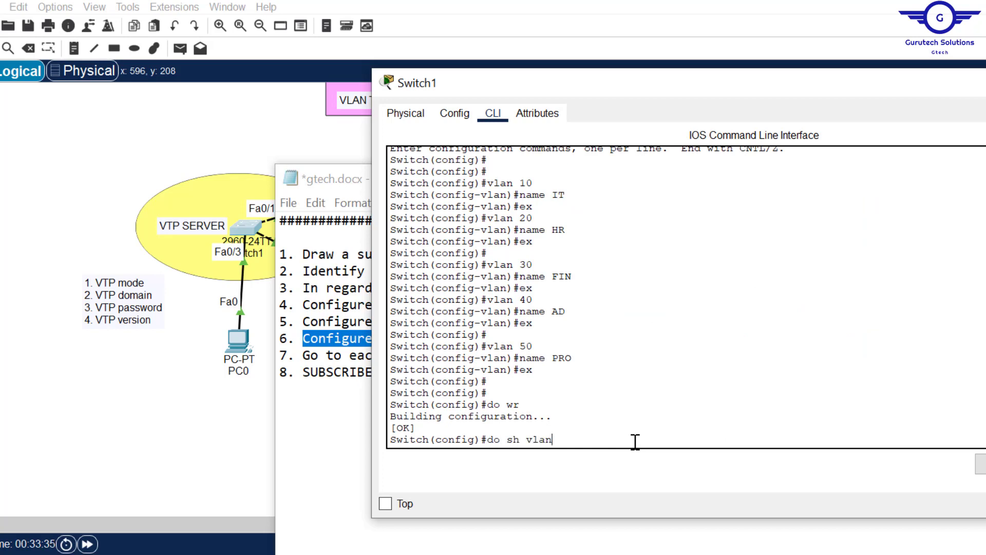
Step: Run do sh vlan, mark the new VLANs 10 through 50, and close Switch1
{"action": "type", "text": "do sh vlan"}
{"action": "key", "text": "Return"}
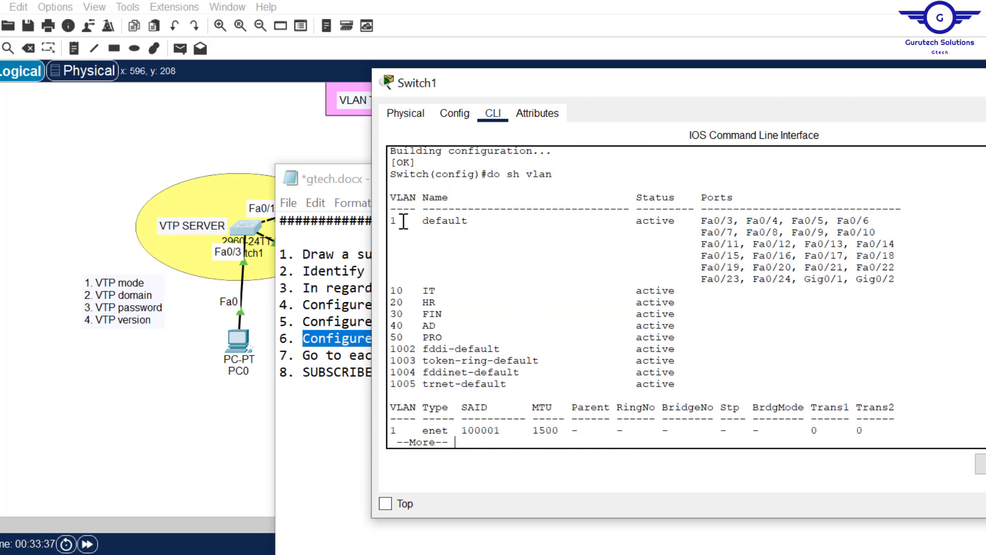
{"action": "left_click_drag", "start_coordinate": [389, 283], "coordinate": [687, 337]}
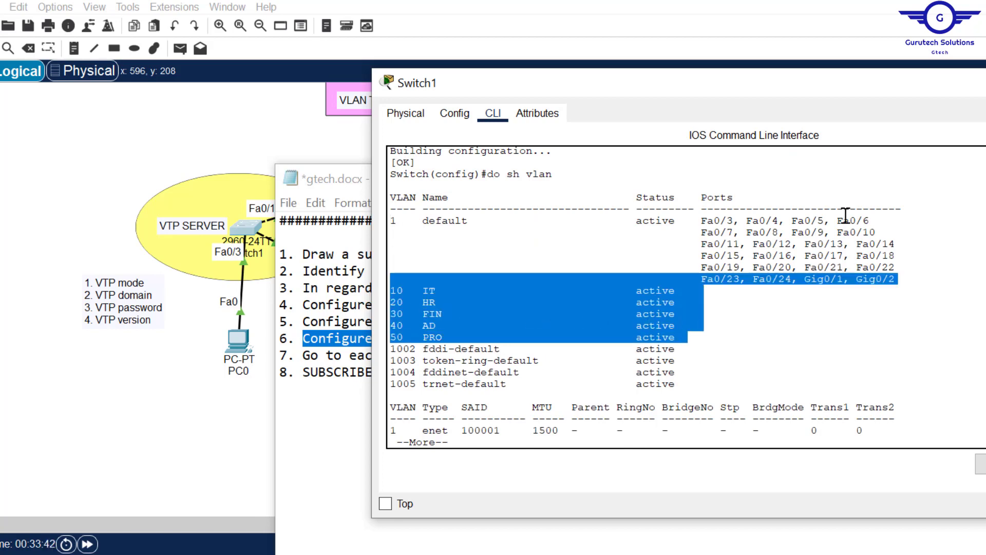
{"action": "left_click", "coordinate": [984, 83]}
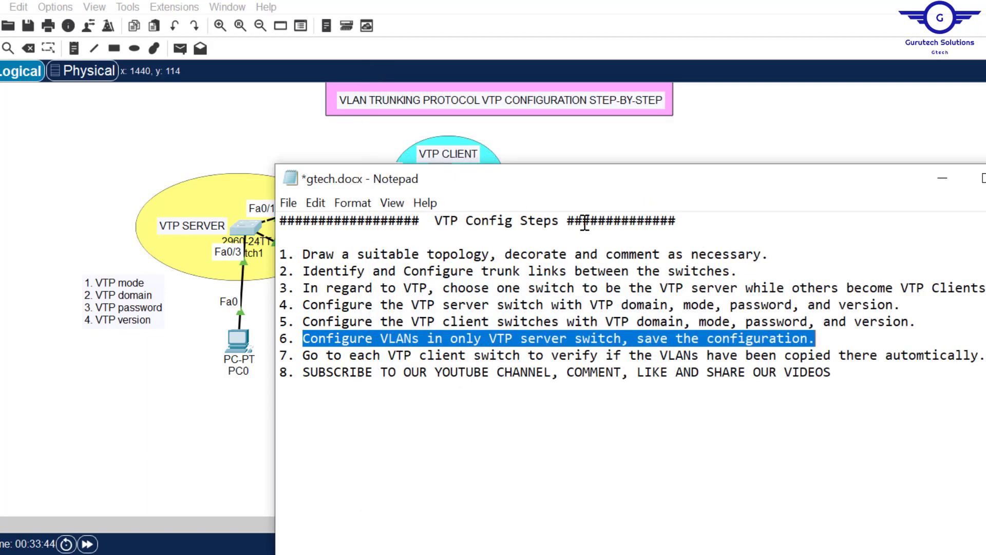
Step: Close Switch1, highlight step 7 (verify client switches) in the notes, and open Switch2
{"action": "left_click", "coordinate": [786, 128]}
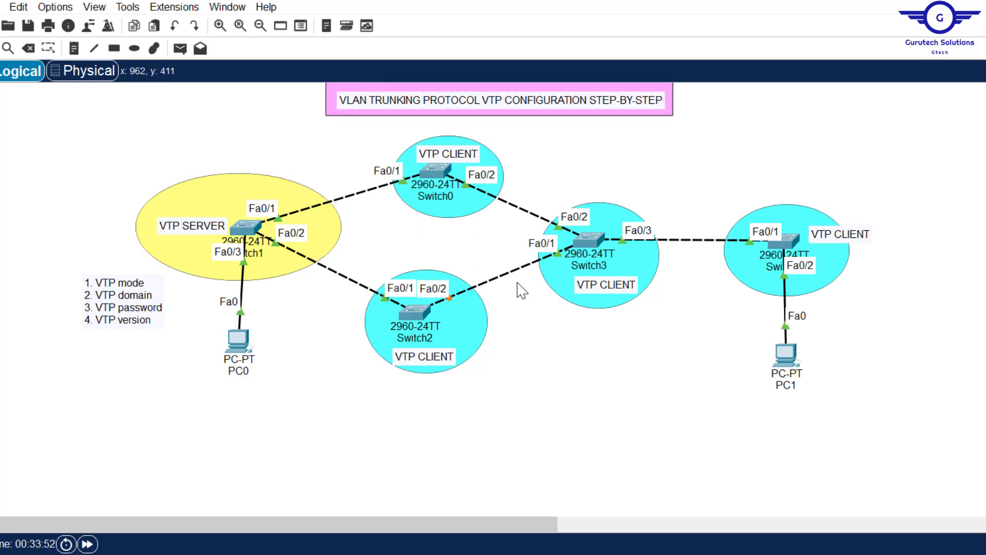
{"action": "left_click", "coordinate": [549, 554]}
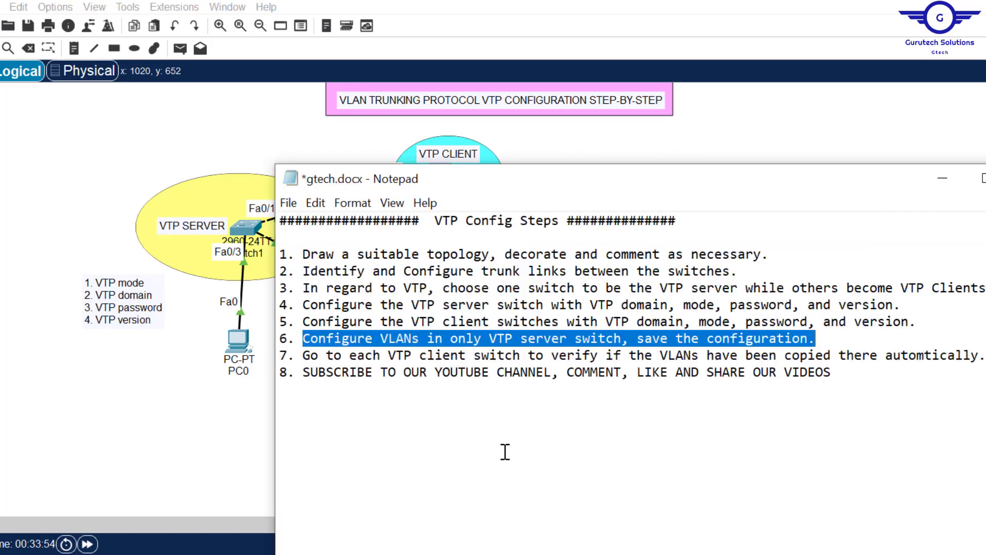
{"action": "left_click", "coordinate": [300, 355]}
{"action": "left_click_drag", "start_coordinate": [299, 355], "coordinate": [966, 356]}
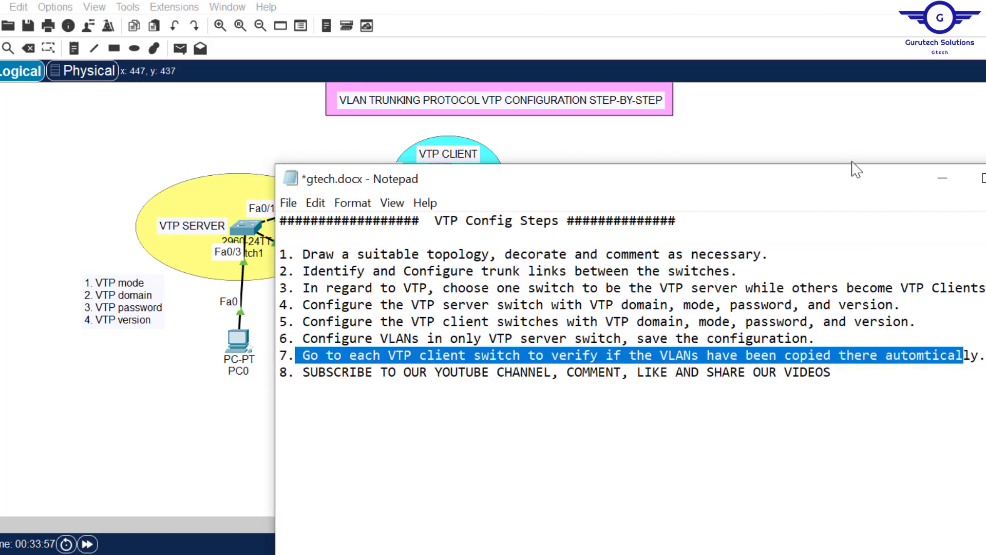
{"action": "left_click", "coordinate": [830, 145]}
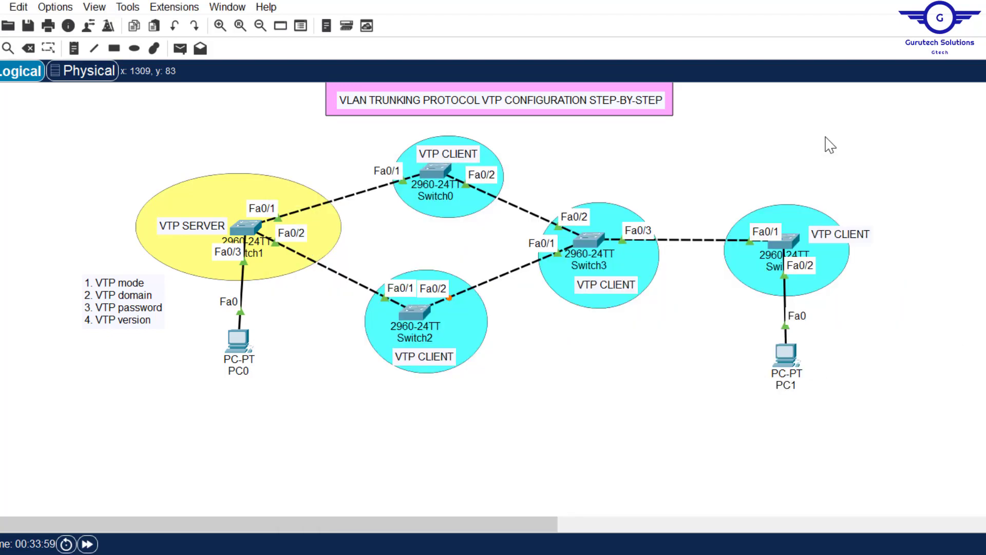
{"action": "left_click", "coordinate": [415, 312]}
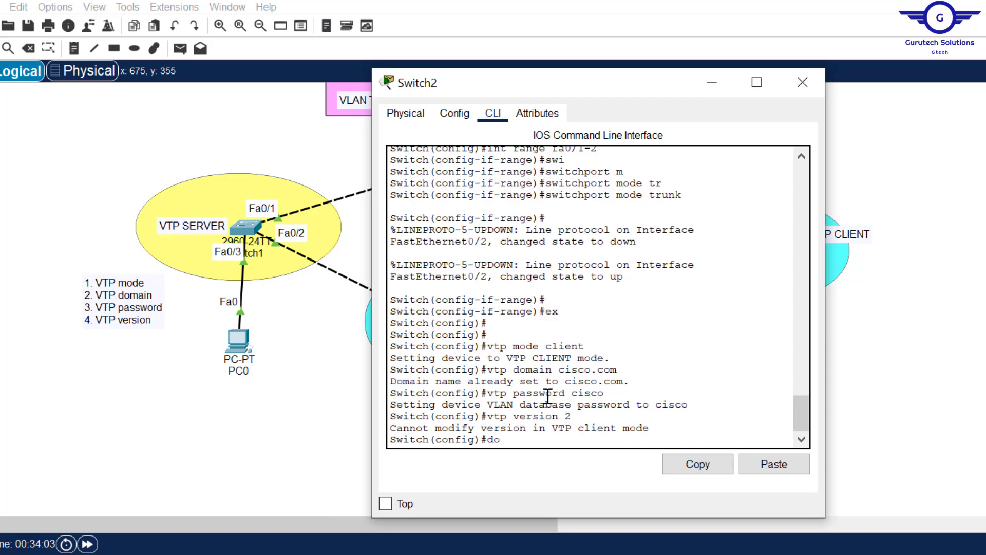
Step: Run do sh vlan on Switch2 to list its propagated VLANs 10–50
{"action": "type", "text": "do sh vlan"}
{"action": "key", "text": "Return"}
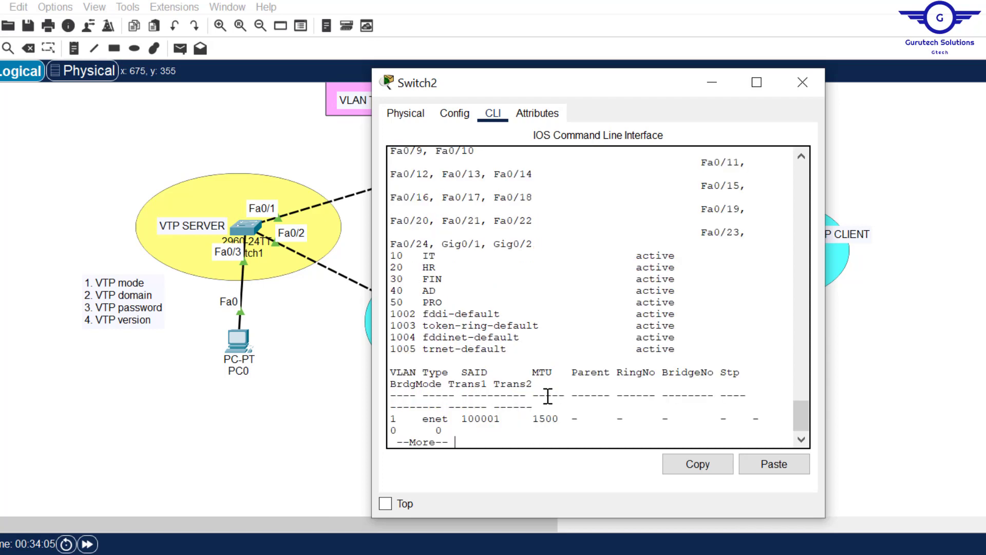
{"action": "left_click_drag", "start_coordinate": [825, 254], "coordinate": [937, 239]}
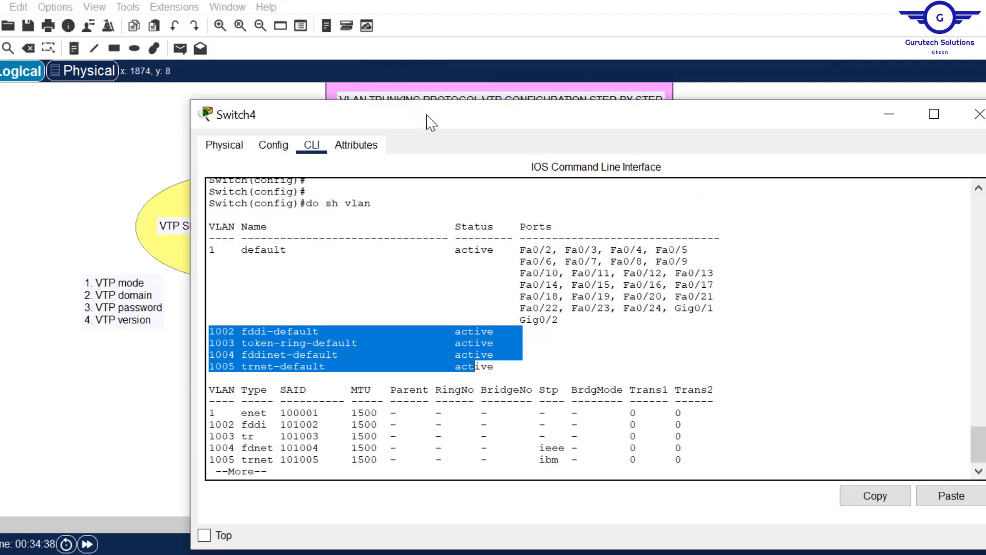
Step: Confirm VLANs 10–50 on Switch4, close its window, and return to the VTP notes
{"action": "left_click_drag", "start_coordinate": [522, 365], "coordinate": [488, 352]}
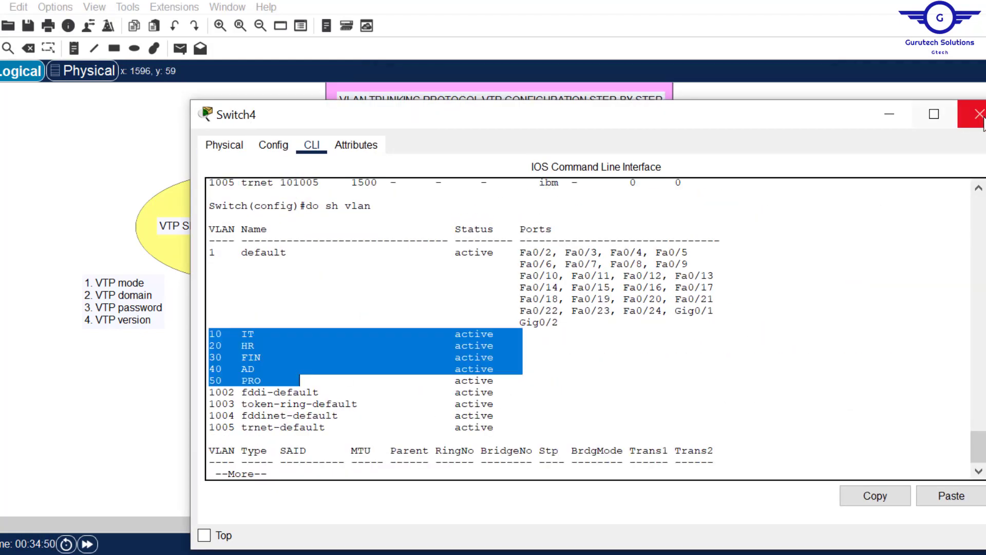
{"action": "left_click", "coordinate": [979, 114]}
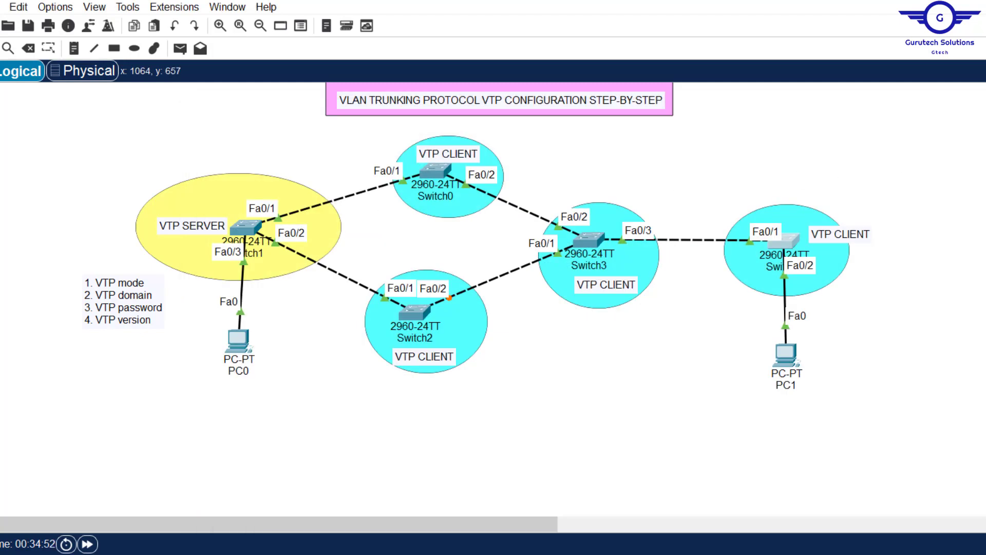
{"action": "key", "text": "alt+Tab"}
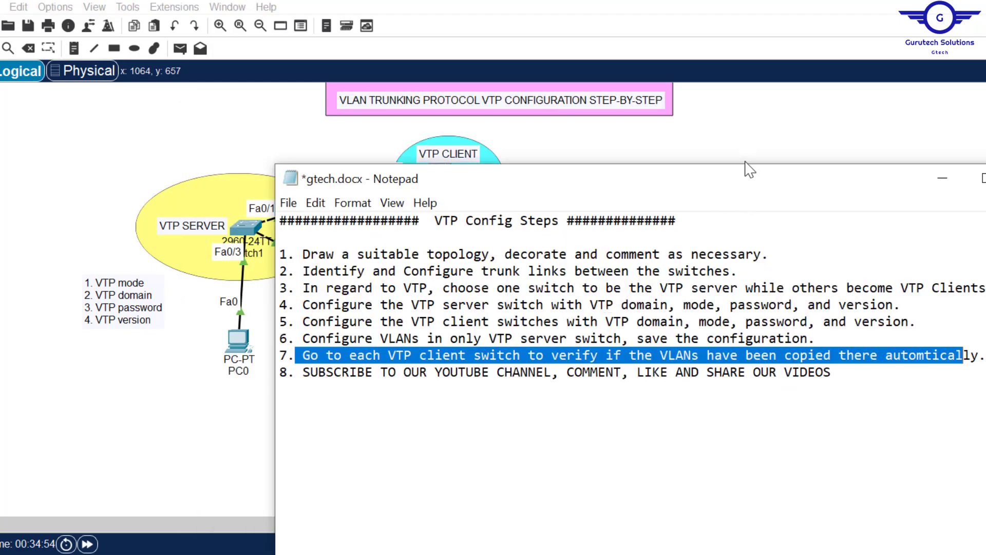
{"action": "mouse_move", "coordinate": [736, 189]}
{"action": "left_mouse_down"}
{"action": "mouse_move", "coordinate": [741, 221]}
{"action": "mouse_move", "coordinate": [672, 365]}
{"action": "mouse_move", "coordinate": [600, 420]}
{"action": "mouse_move", "coordinate": [722, 190]}
{"action": "left_mouse_up"}
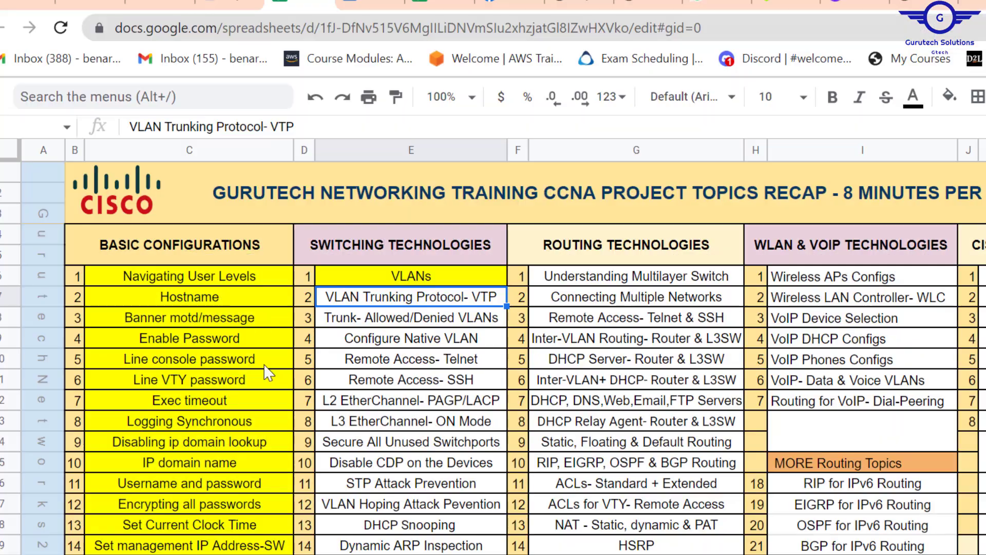